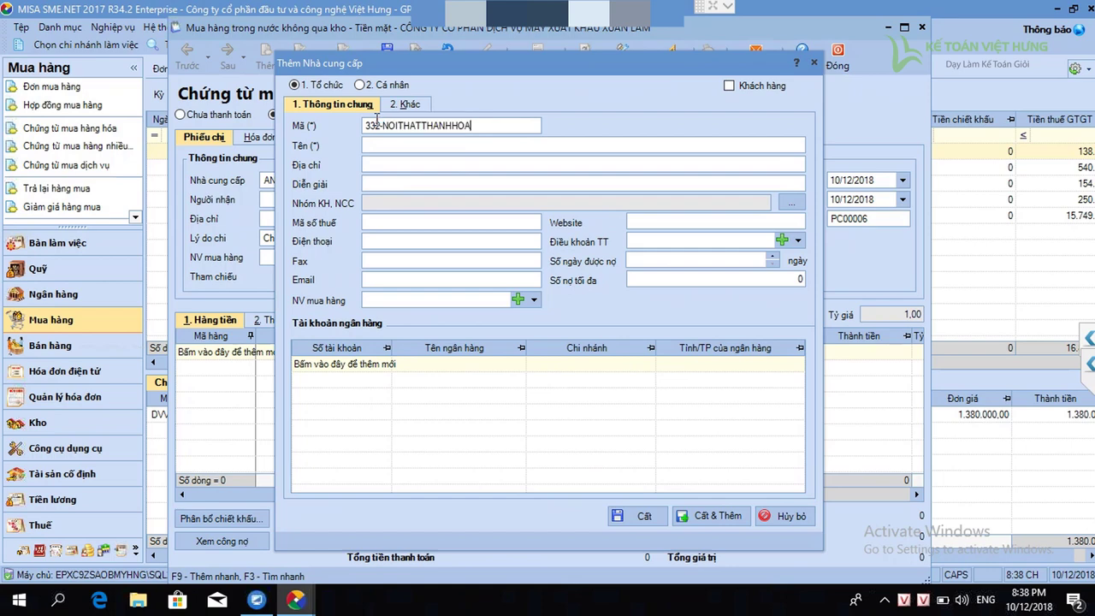
- Set the new supplier's code to 3311-ANHUY and enter the first part of its name, "Công ty TNHH An"
drag(476, 125, 366, 125)
text(331)
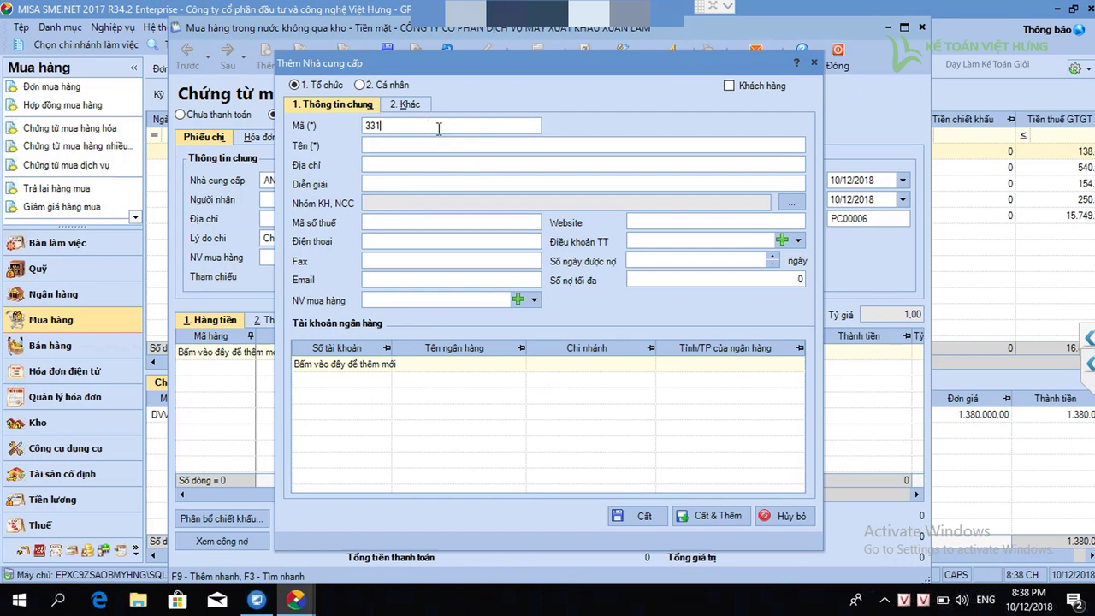
text(1-n)
key(BackSpace)
text(ANHUY)
click(428, 144)
key(Caps_Lock)
text(Công ty TNHH)
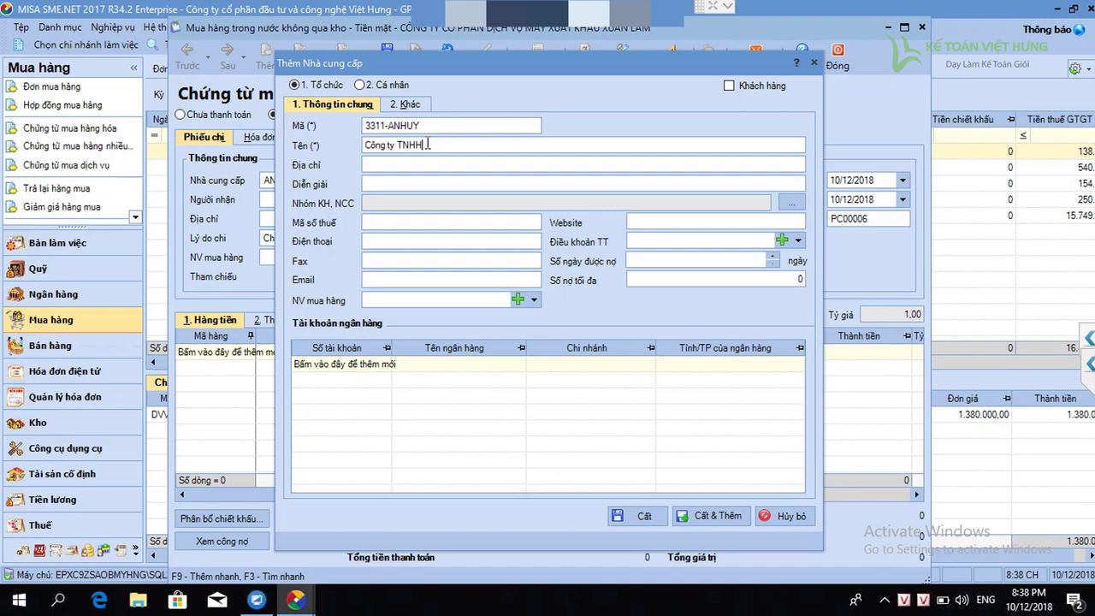
text( An H)
- Using the seller details on the invoice photo in Zalo, complete the supplier's name, address and tax code, and save the supplier
click(706, 12)
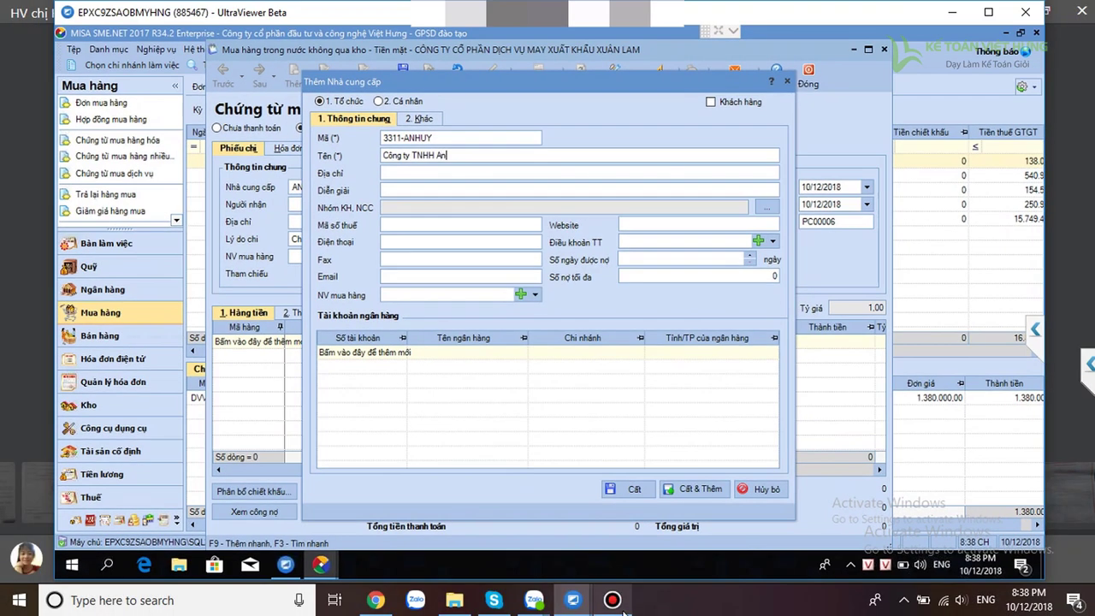
mouse_move(534, 599)
click(540, 470)
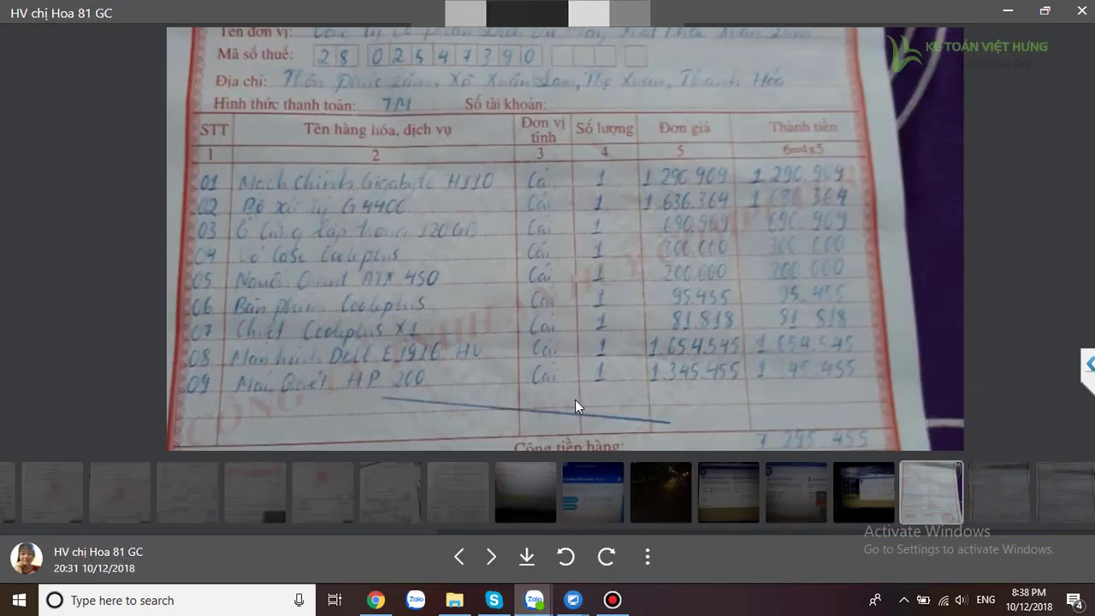
drag(558, 161, 558, 360)
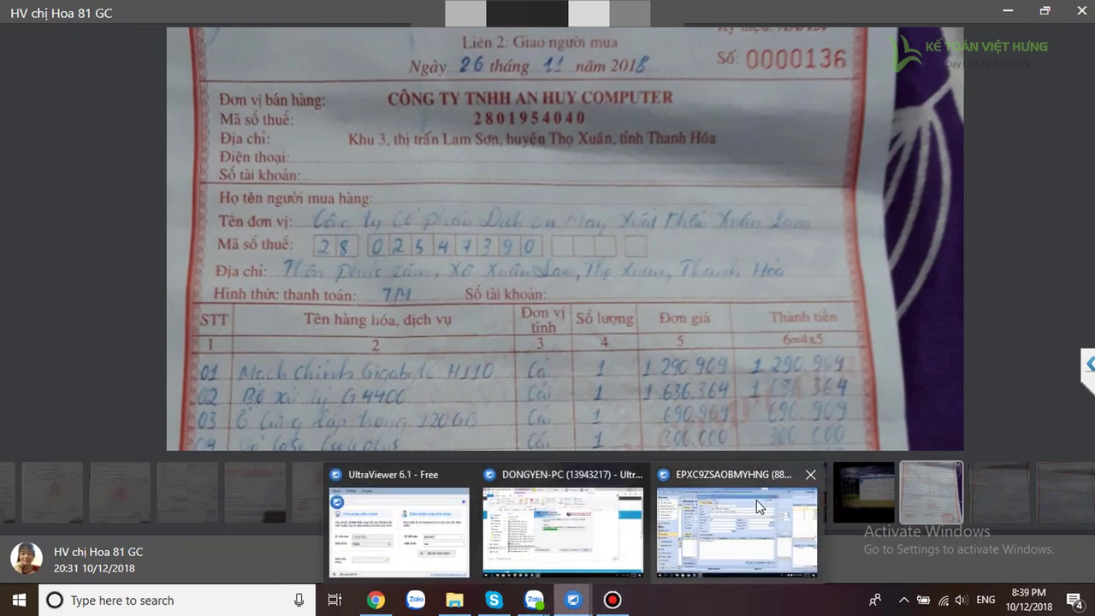
click(715, 473)
text(4)
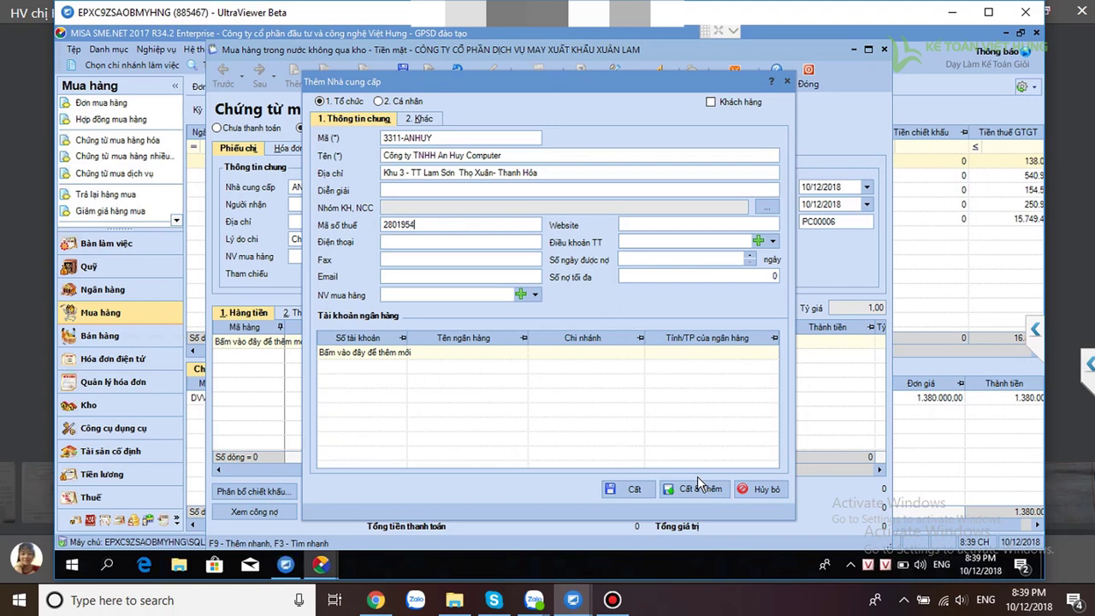
text(040)
click(705, 31)
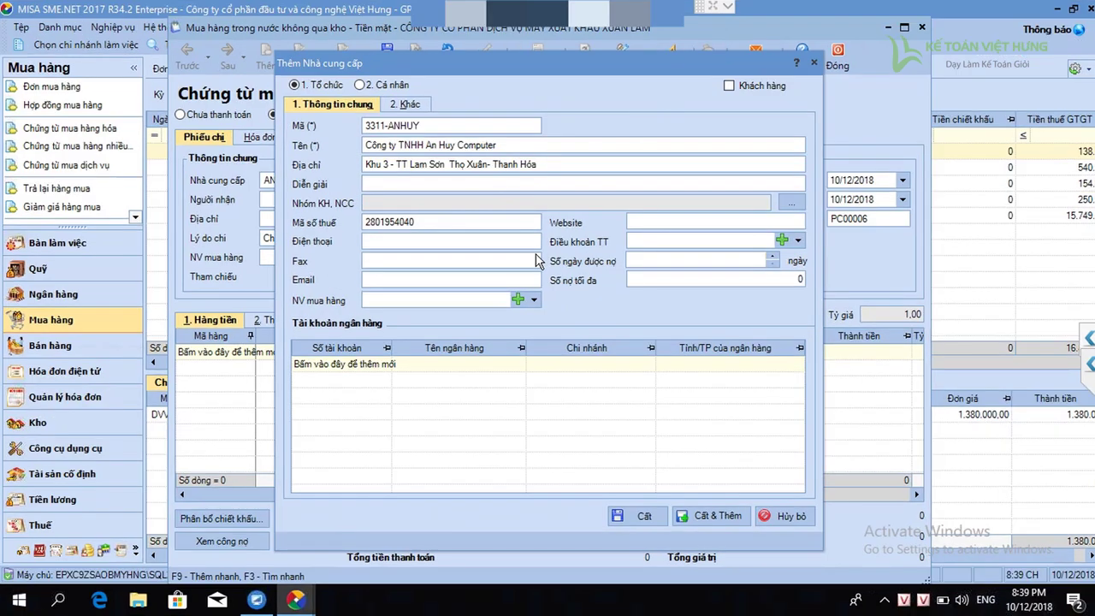
click(637, 516)
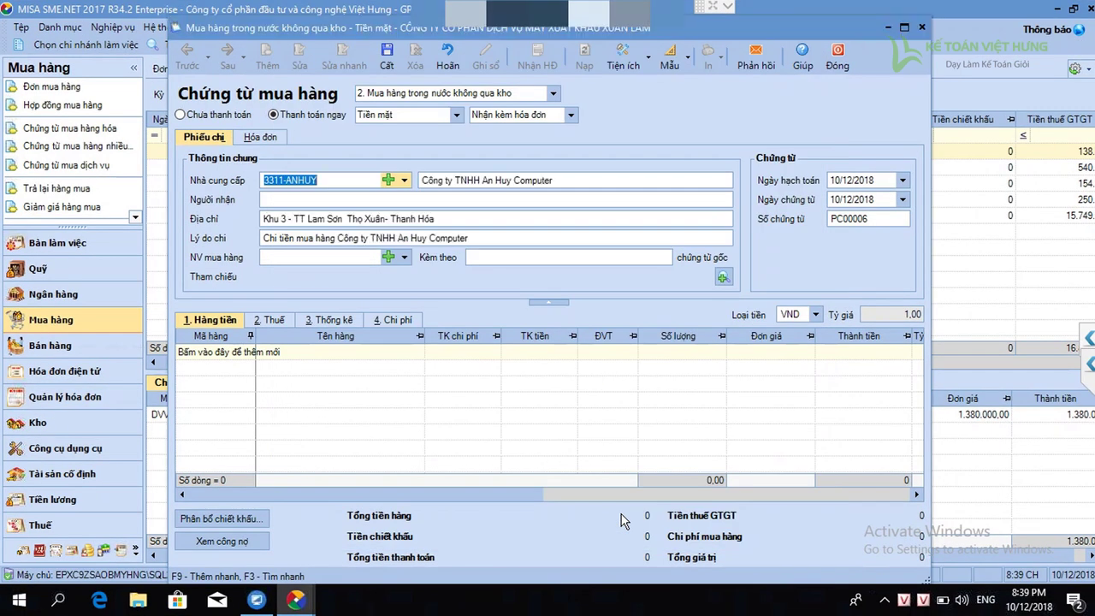
- Set the voucher's payment reason to "Mua bộ máy tính + may SCan" and its posting and document dates to 26/11/2018
click(321, 237)
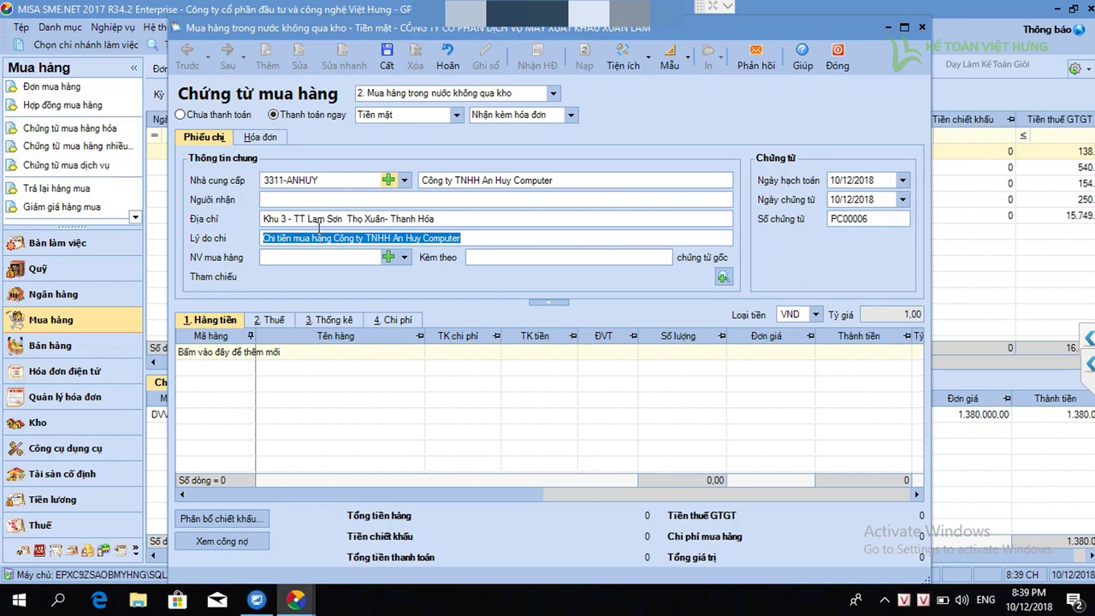
text(Mua bô )
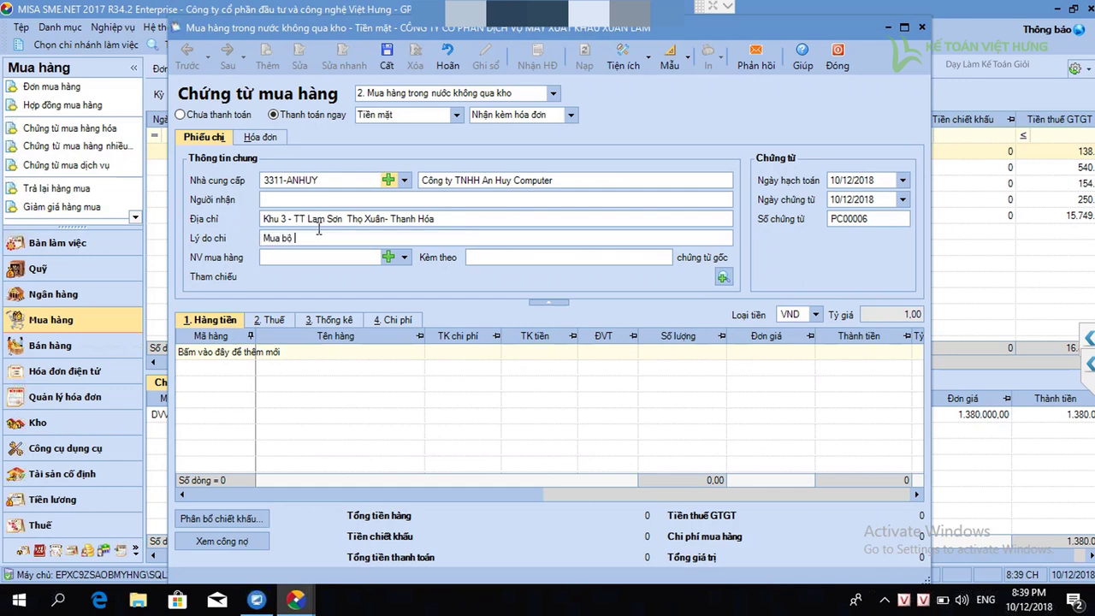
text(máy tính + may SCan)
click(852, 187)
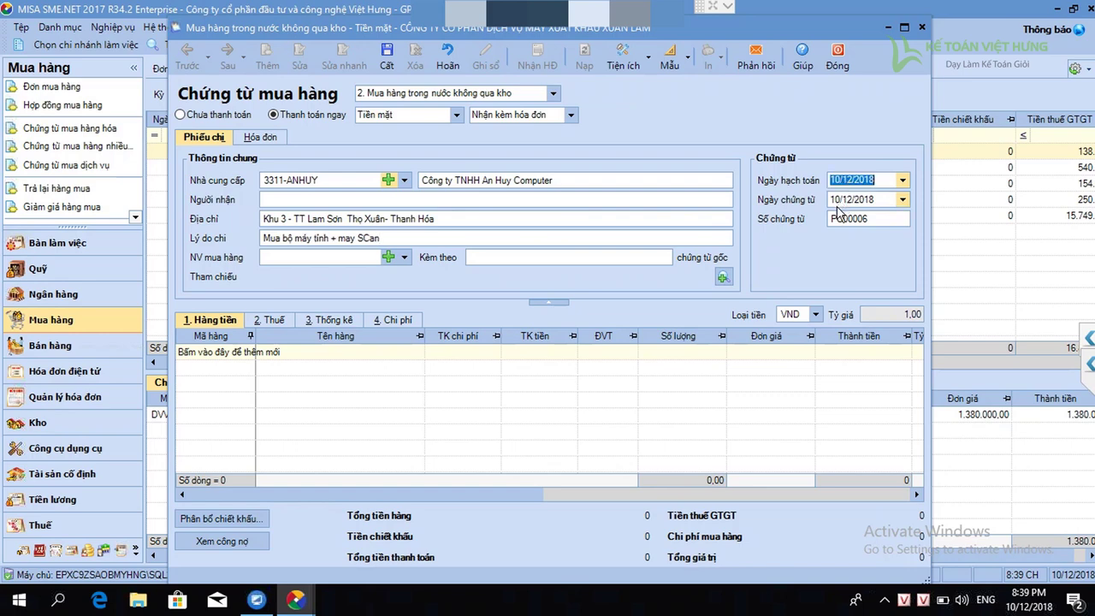
text(26/11/20)
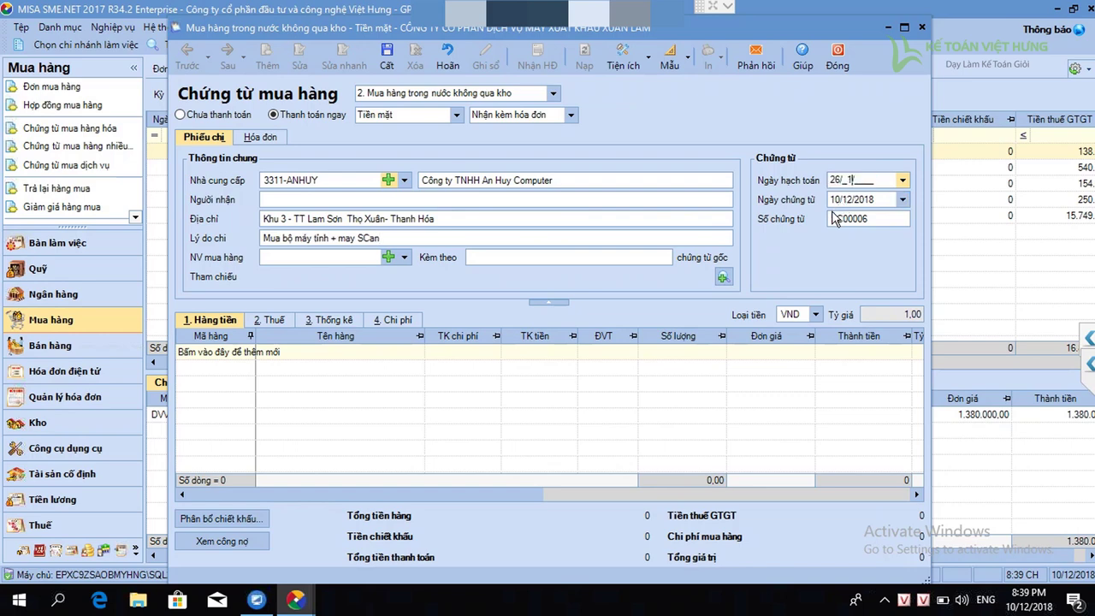
text(18)
key(Tab)
- Start a new item from the first goods line with code BMT and name "Bộ máy tính 01", dismissing the antivirus notice
click(249, 354)
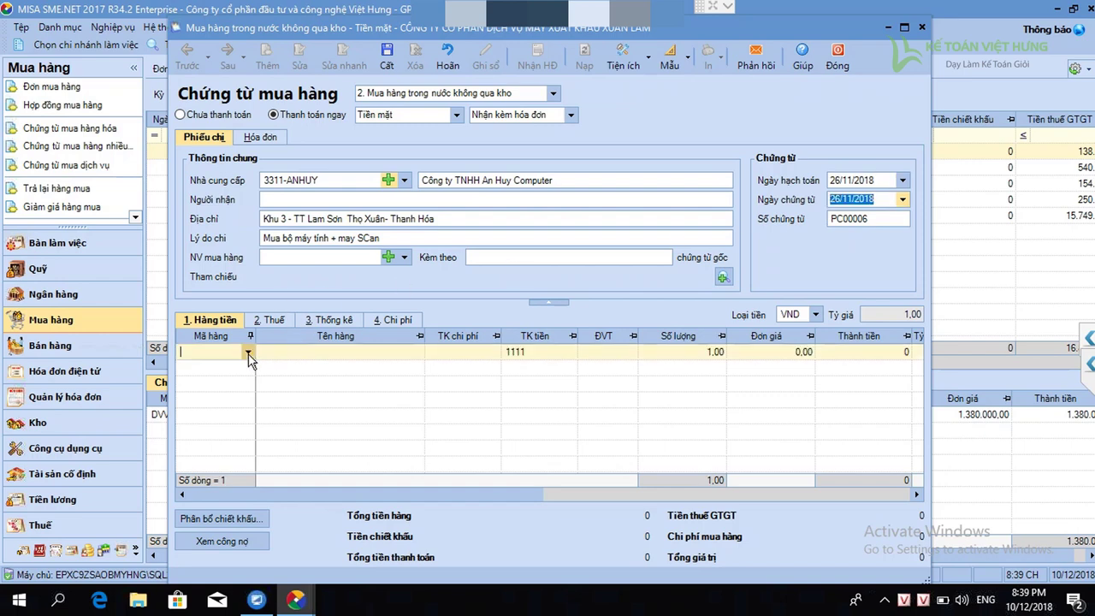
click(249, 353)
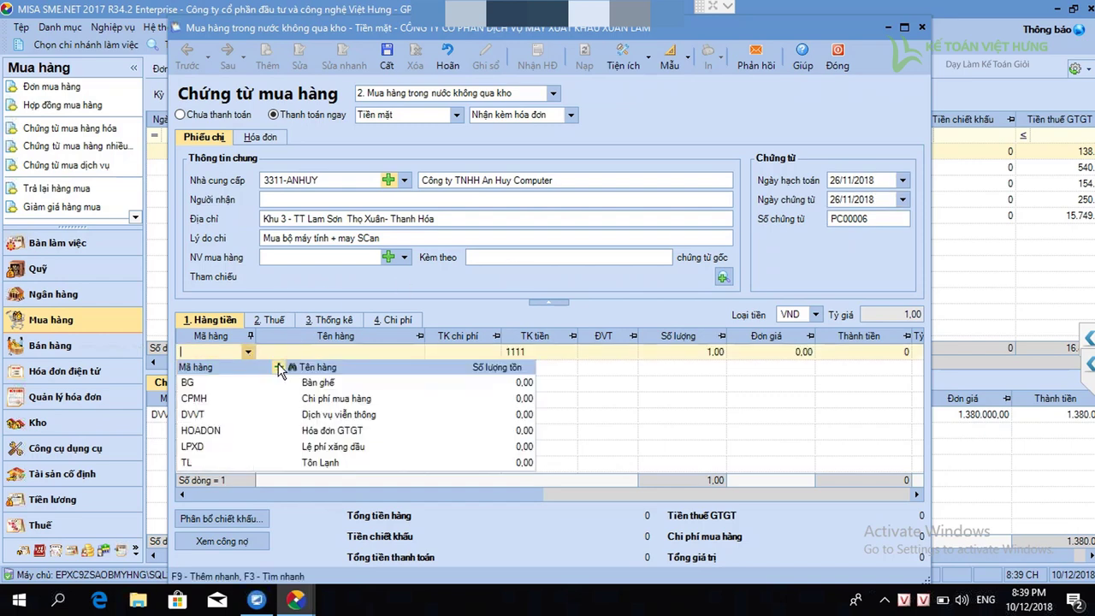
key(Escape)
key(F9)
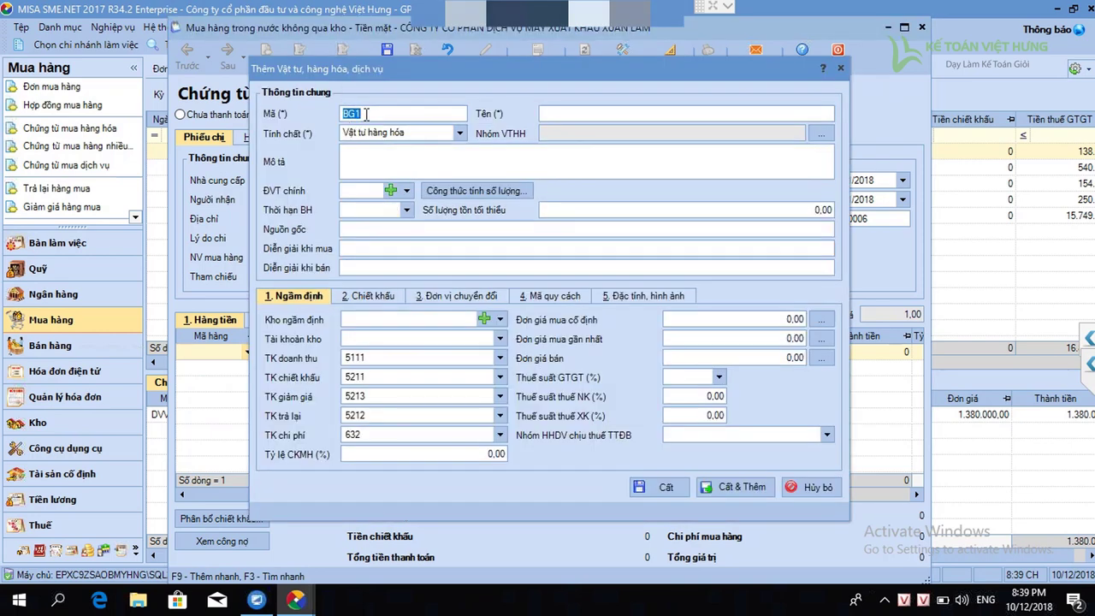
text(BMT)
key(Tab)
text(Bộ m)
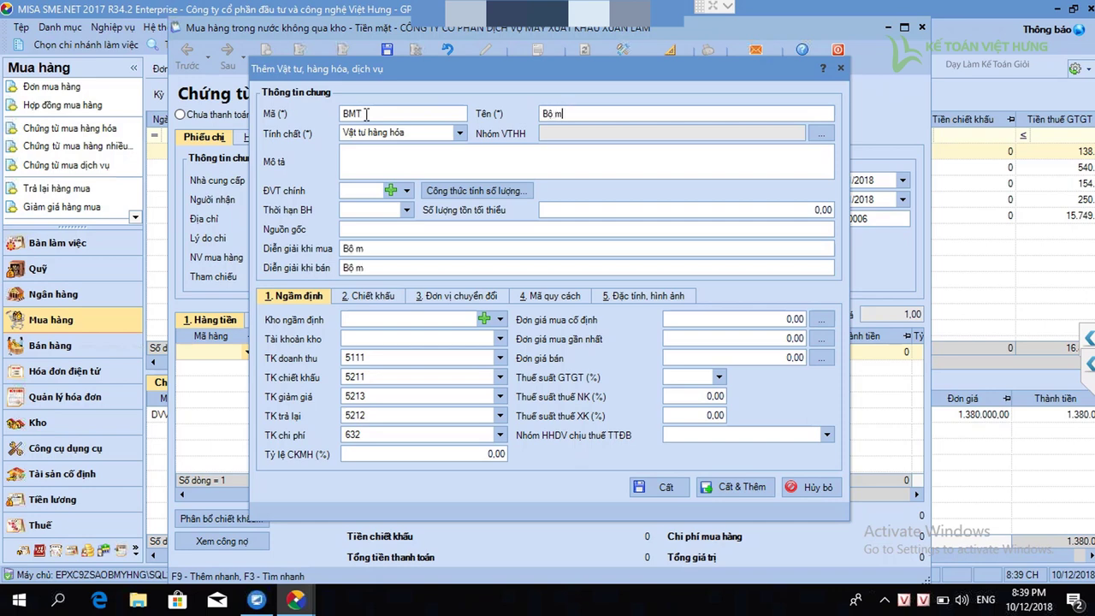
text(áy tính)
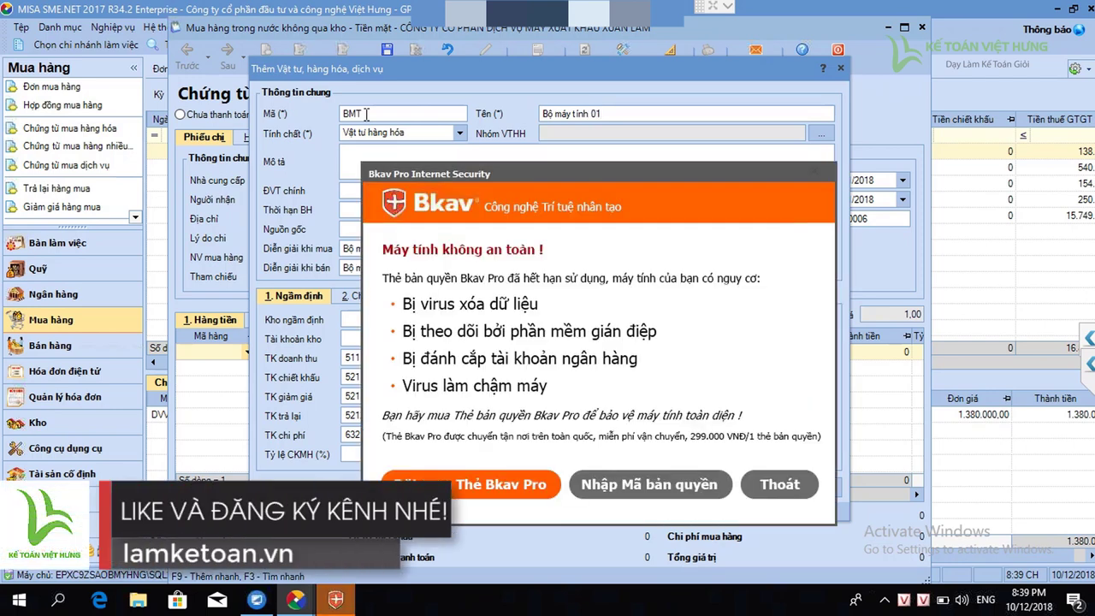
text( 01)
click(784, 485)
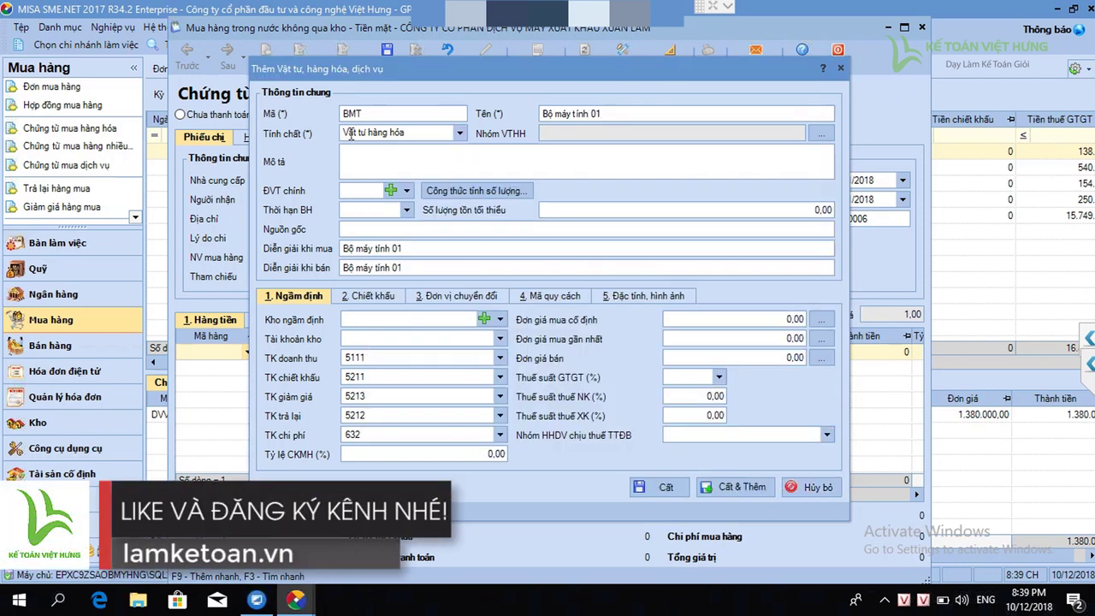
- Change the new item's code to BMT1
click(371, 113)
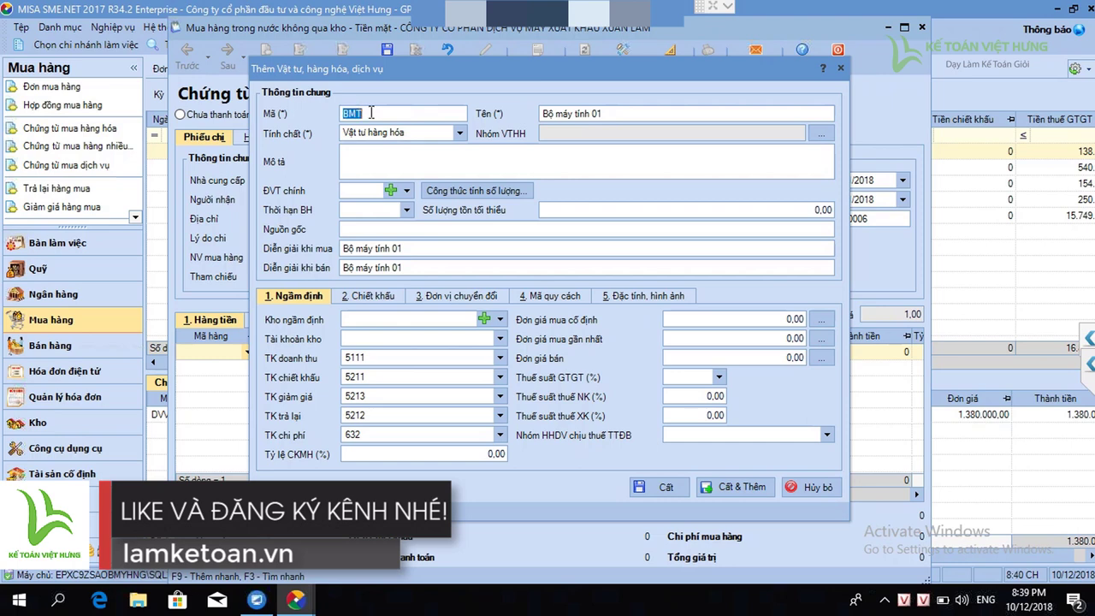
text(1)
key(BackSpace)
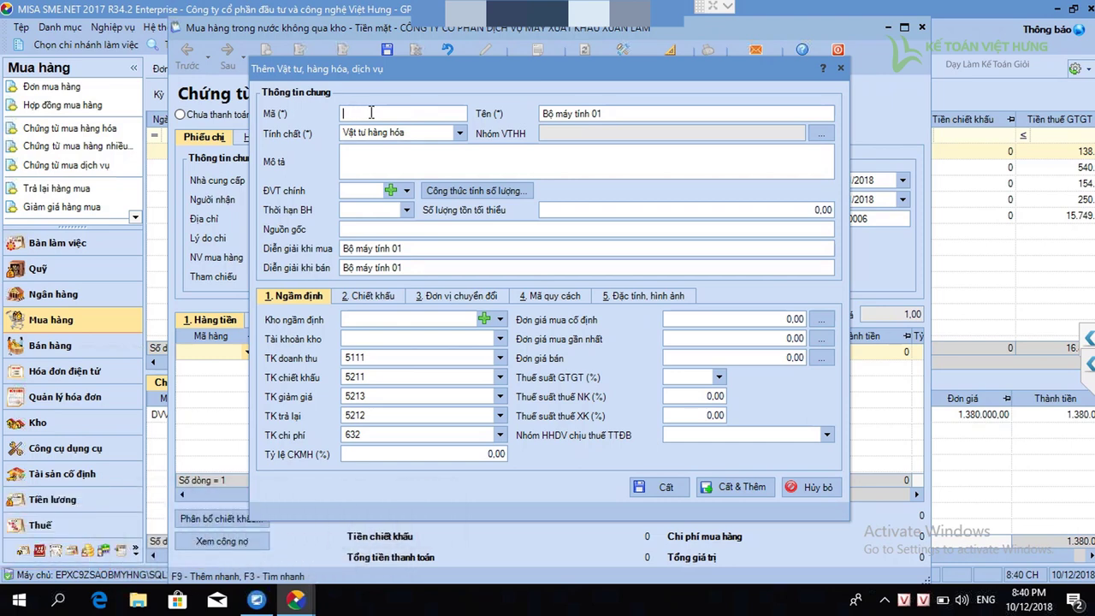
text(BMT1)
- Set the new item's nature to "Chỉ là diễn giải" and save the item to the goods line
click(460, 134)
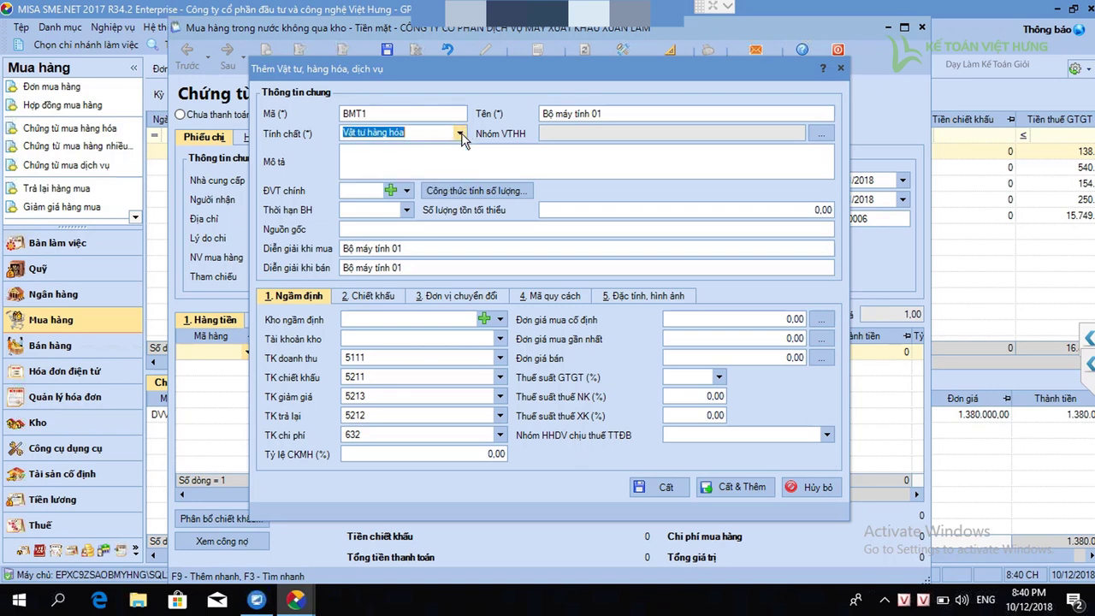
click(461, 134)
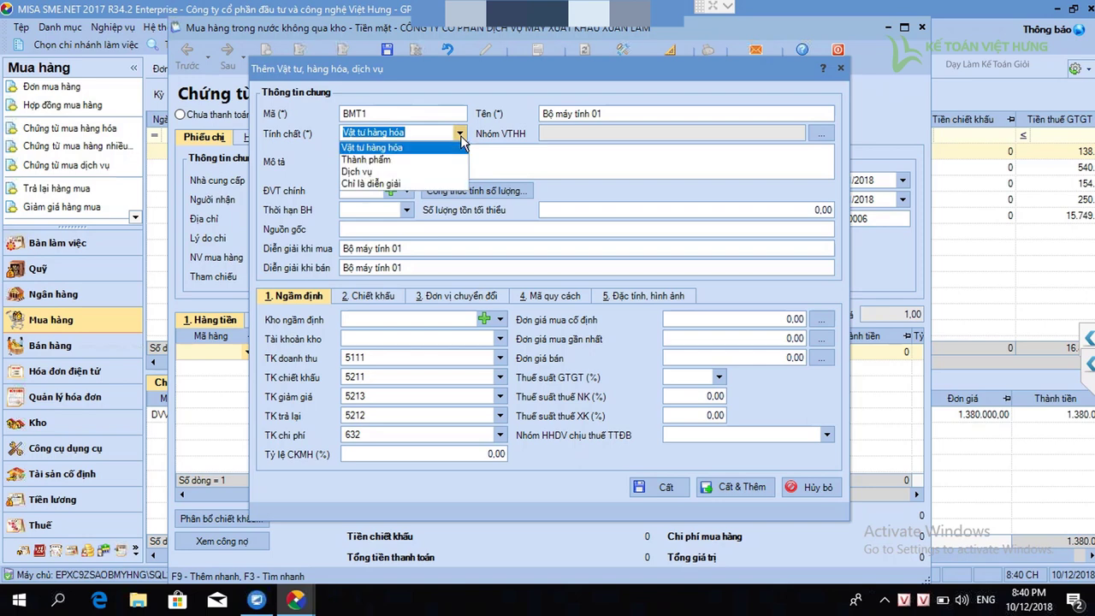
key(Down)
key(Down)
key(Down)
key(Return)
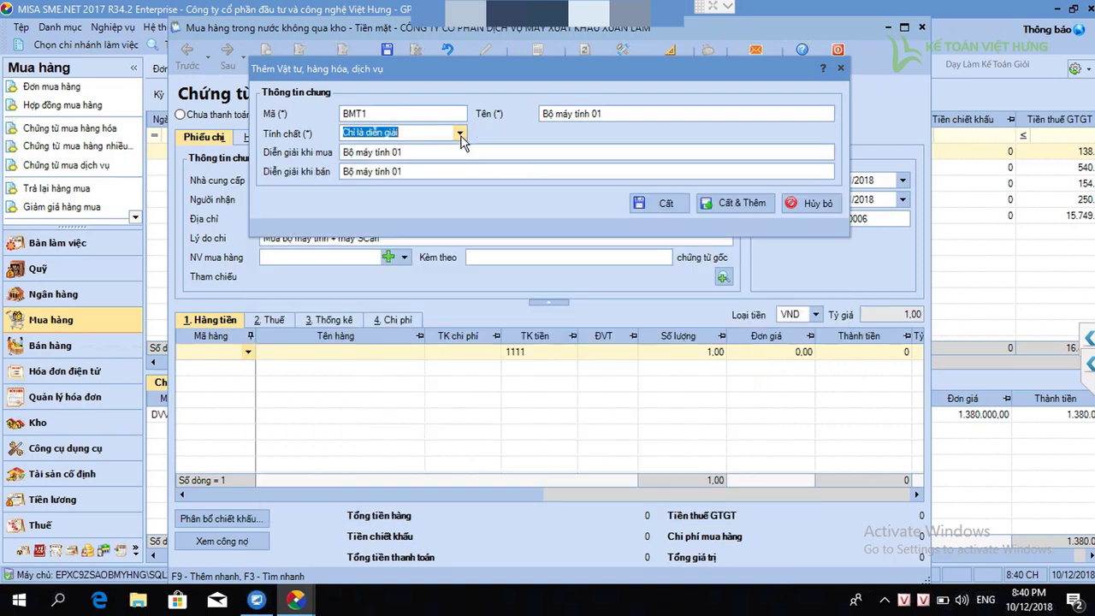
key(Tab)
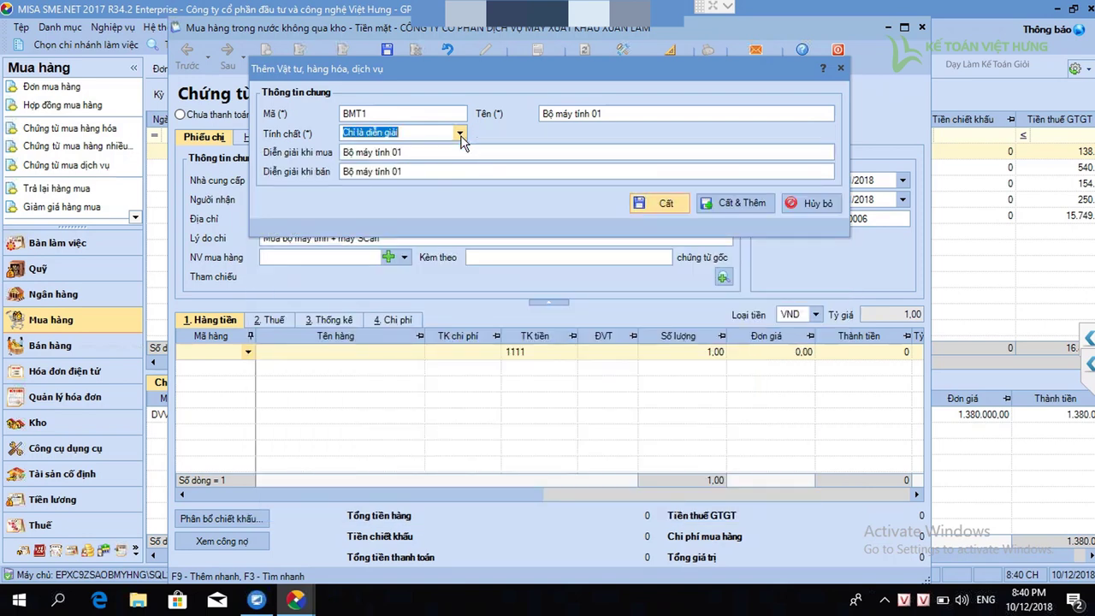
key(Return)
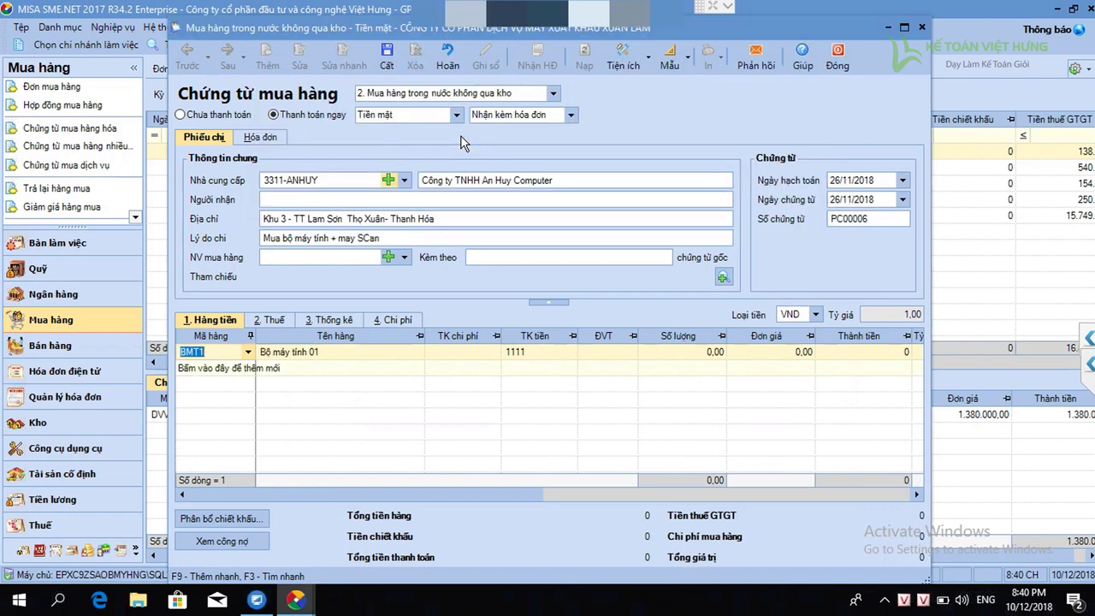
- Set the expense account of the BMT1 line to 242, Chi phí trả trước
key(Tab)
key(Tab)
key(Down)
key(Down)
key(Down)
key(Down)
key(Down)
key(Down)
key(Down)
key(Down)
key(Down)
key(Down)
key(Down)
key(Down)
key(Down)
key(Down)
key(Down)
key(Down)
key(Down)
key(Down)
key(Down)
key(Down)
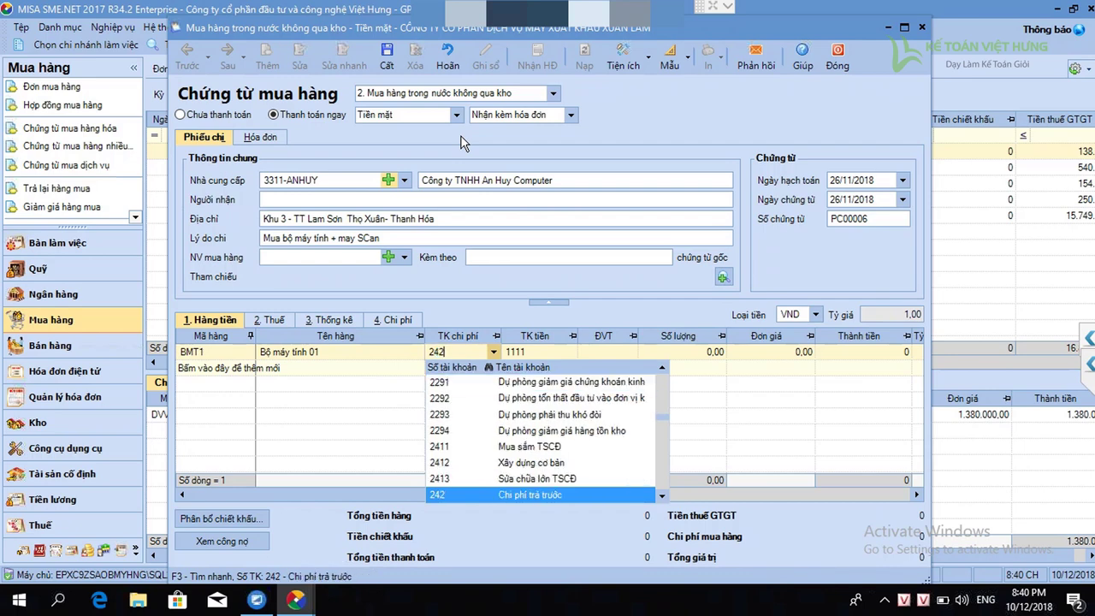
key(Return)
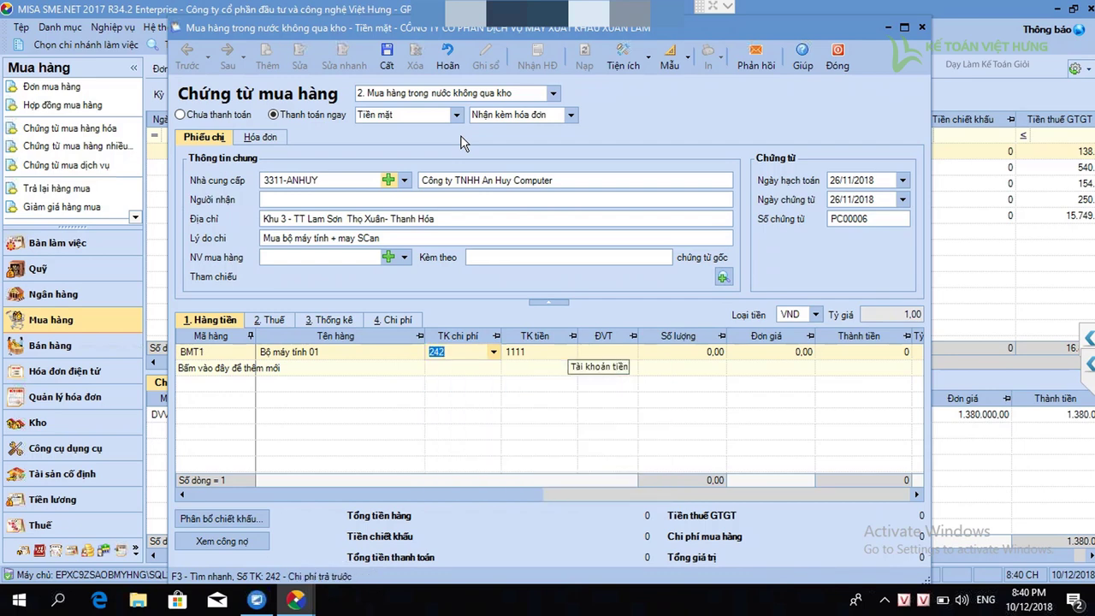
- Try to set the unit of measure of the BMT1 line to "bo"
key(Tab)
key(Tab)
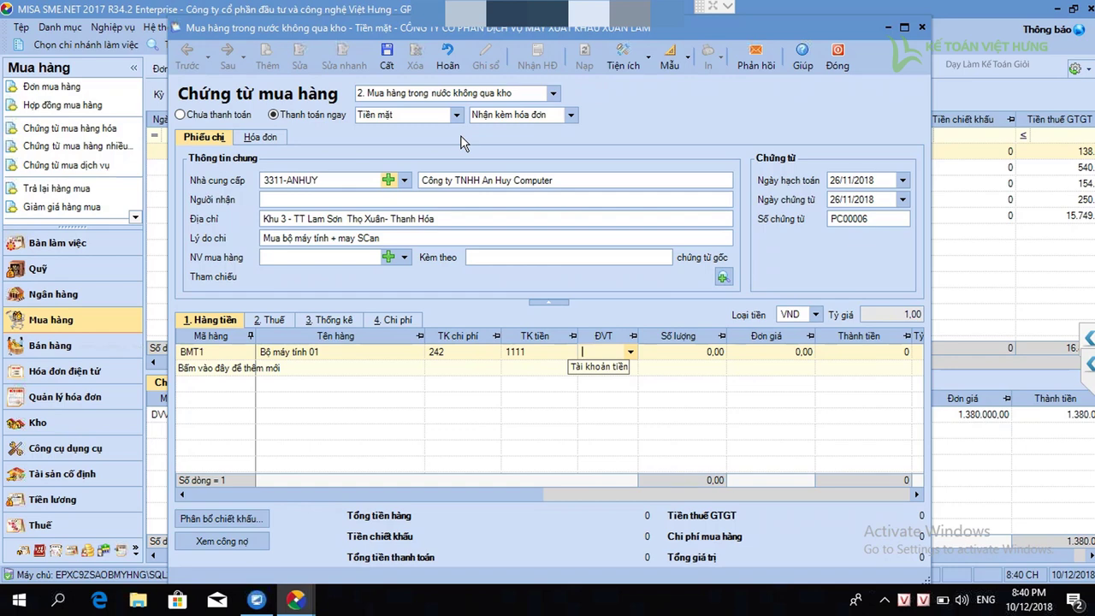
text(bo)
key(Tab)
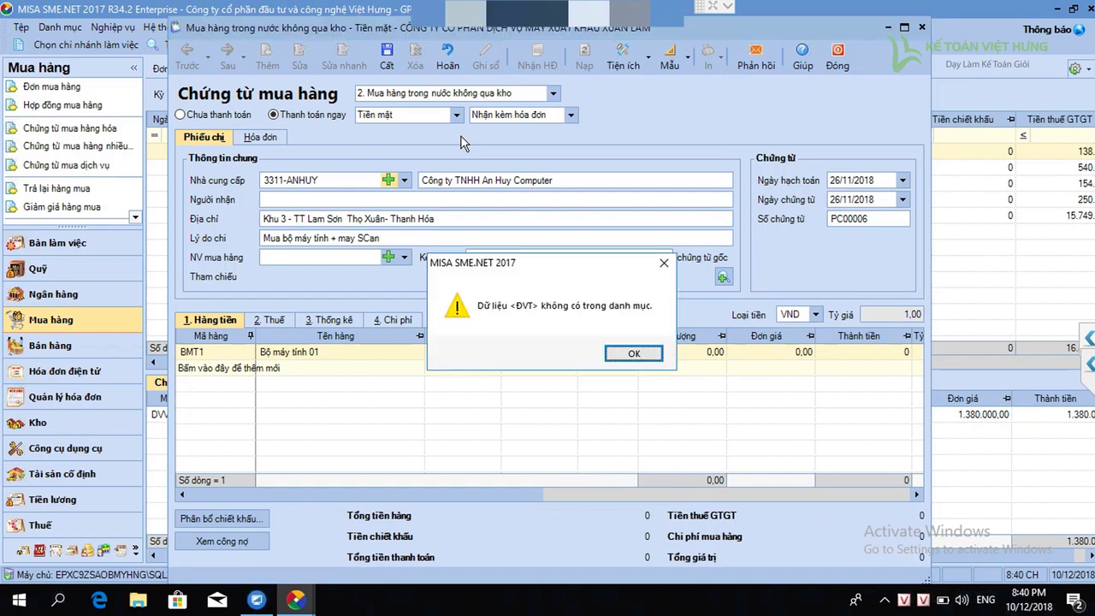
key(Return)
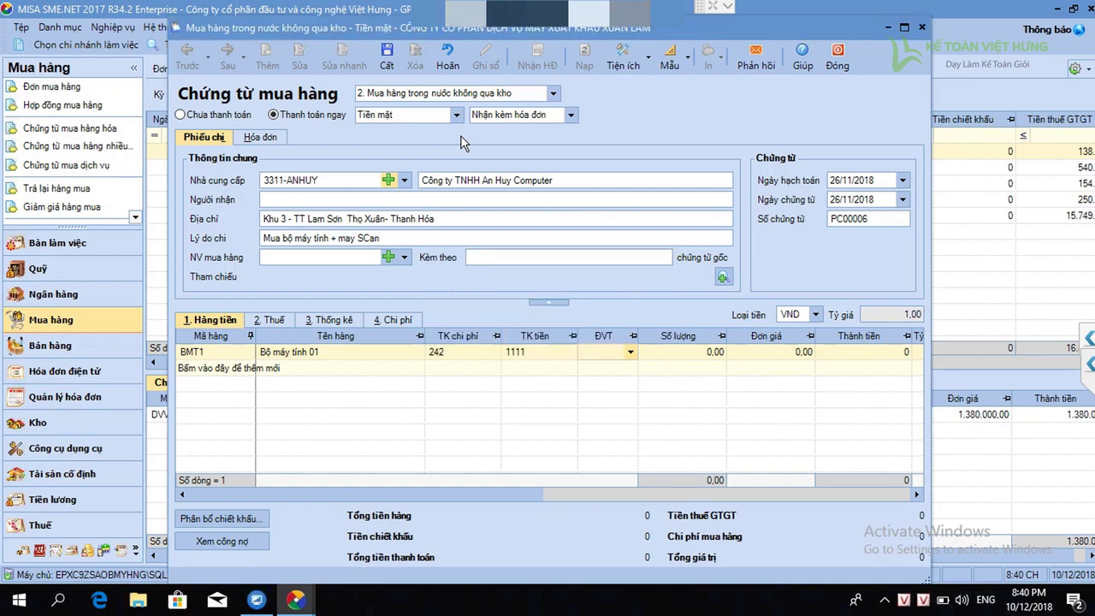
key(Tab)
key(Tab)
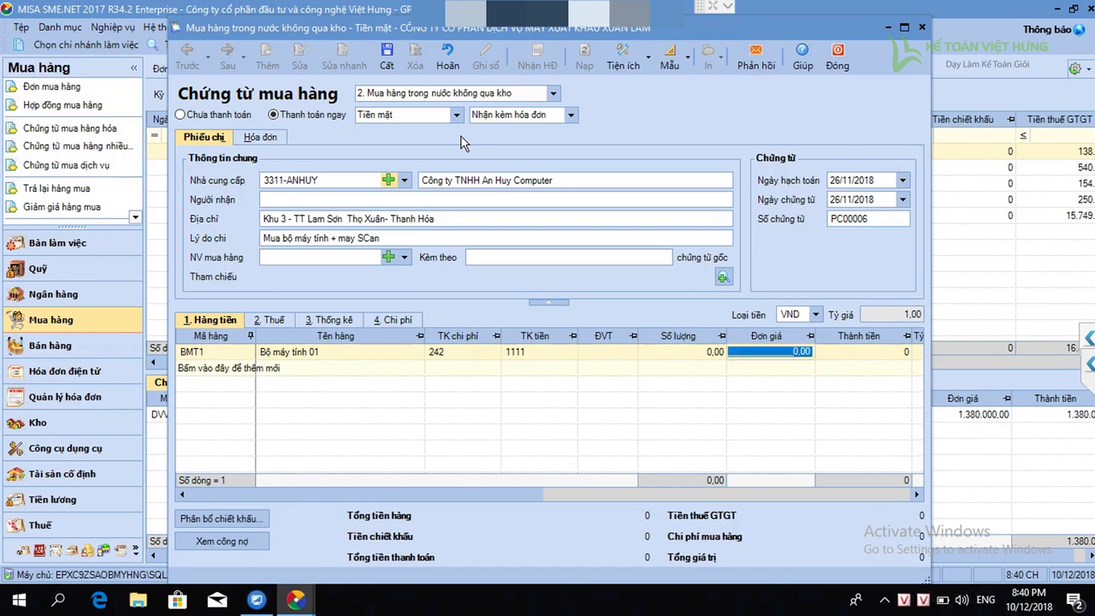
- Set the BMT1 line's quantity to 1 and its unit price to 5.950.000
click(677, 356)
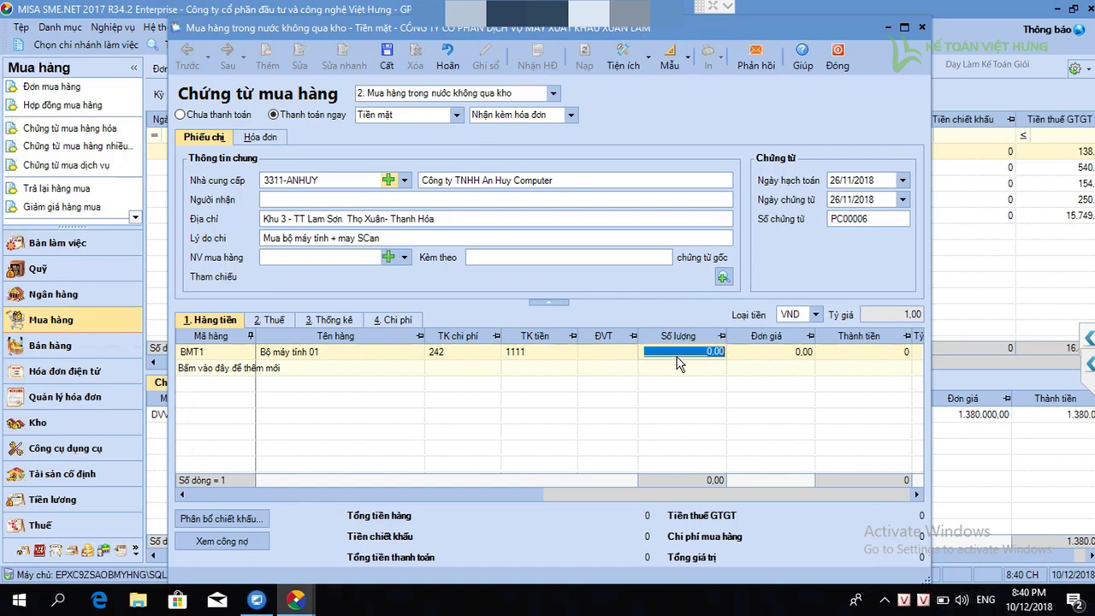
text(1)
key(Tab)
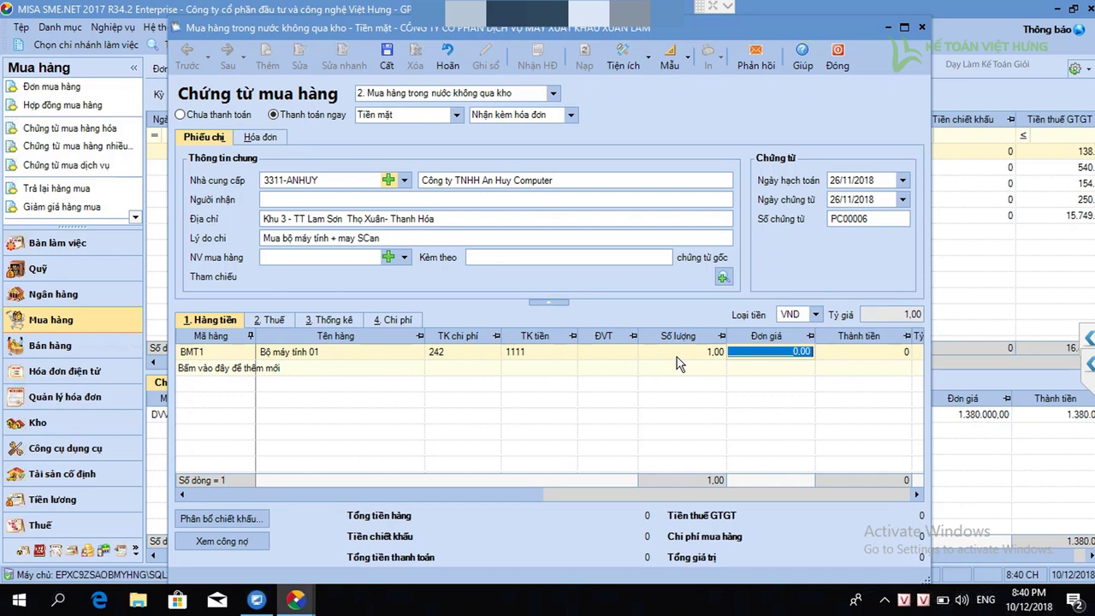
text(5)
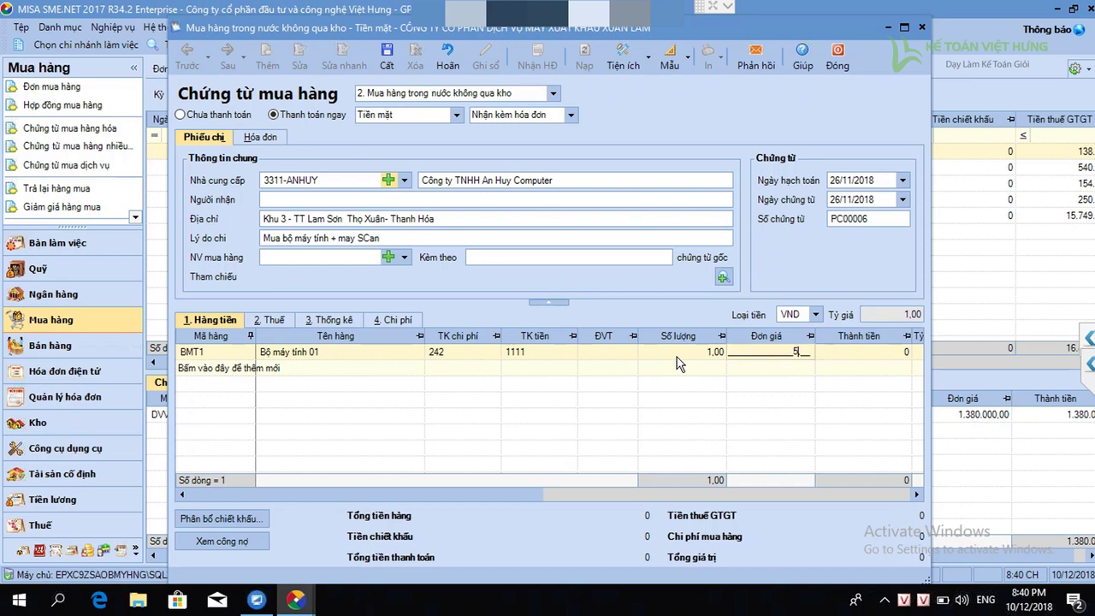
text(.950.000,)
key(Tab)
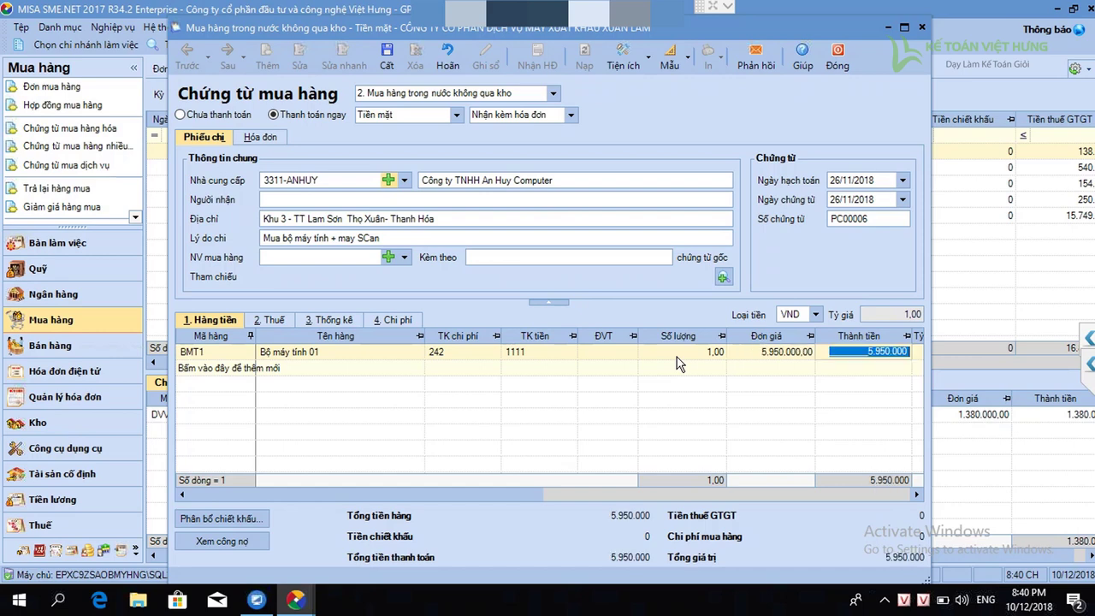
- Add a second goods line below the BMT1 line, leaving the remaining BMT1 fields at their defaults
key(Tab)
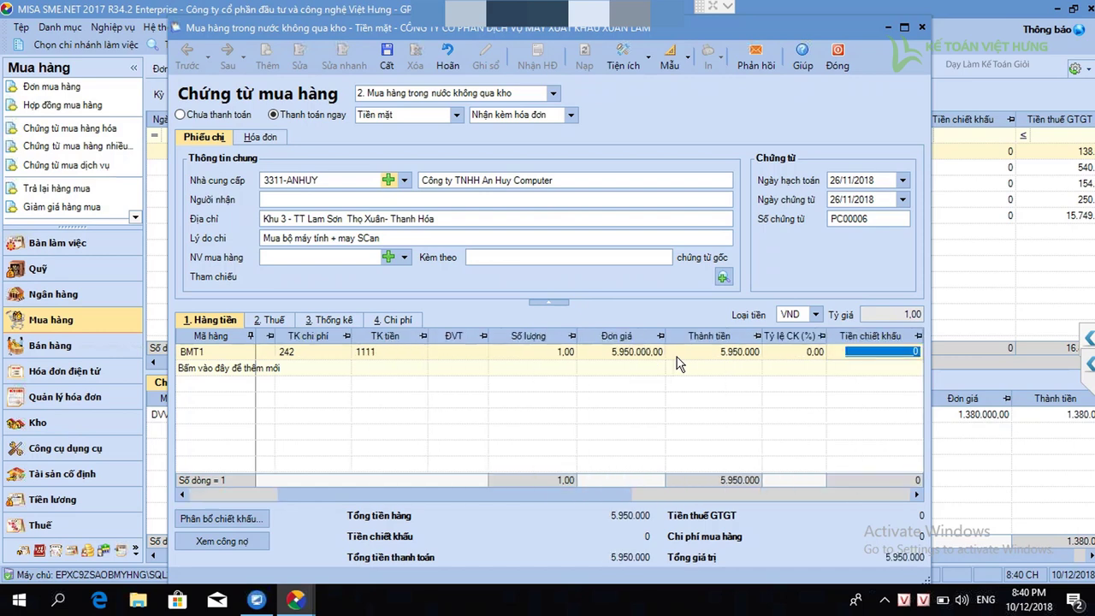
key(Tab)
key(Tab)
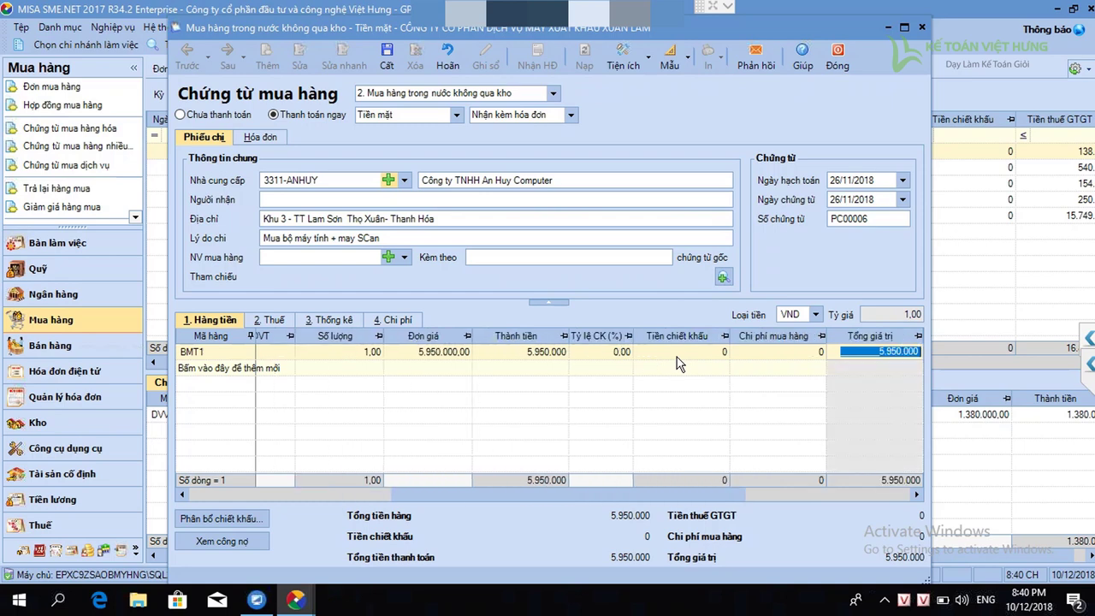
key(Tab)
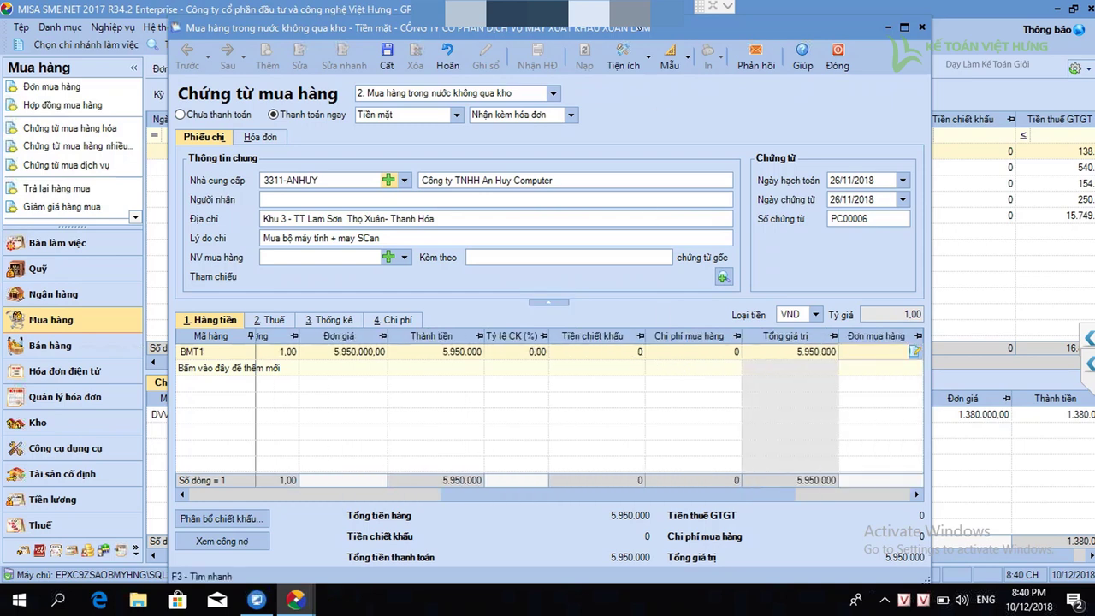
click(246, 369)
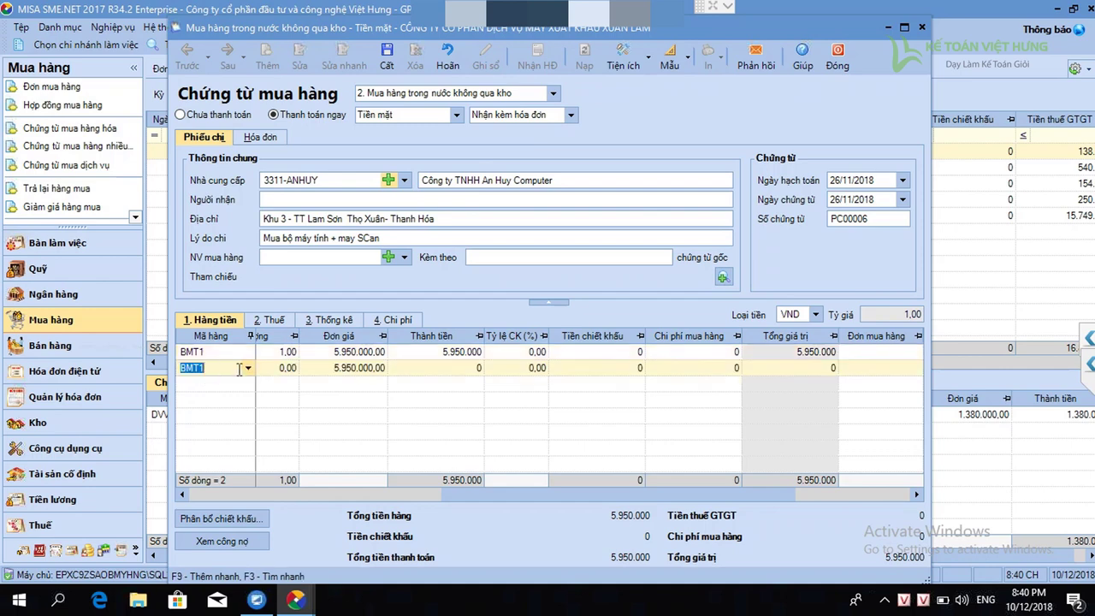
- Start a new item for the second goods line with code MC01 and name "Máy Scan01"
click(249, 370)
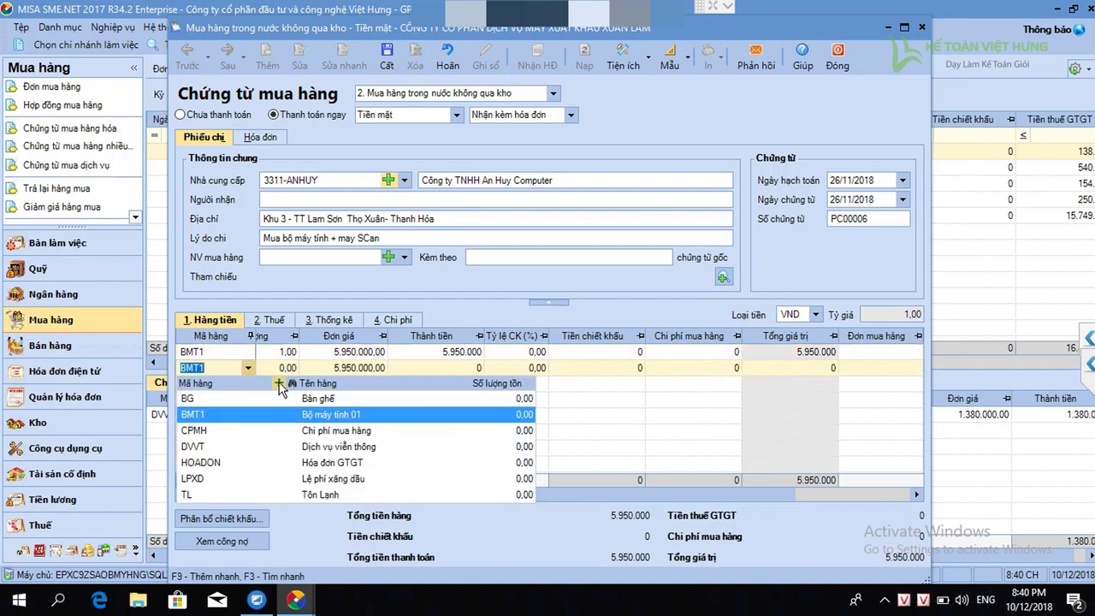
key(Escape)
key(F9)
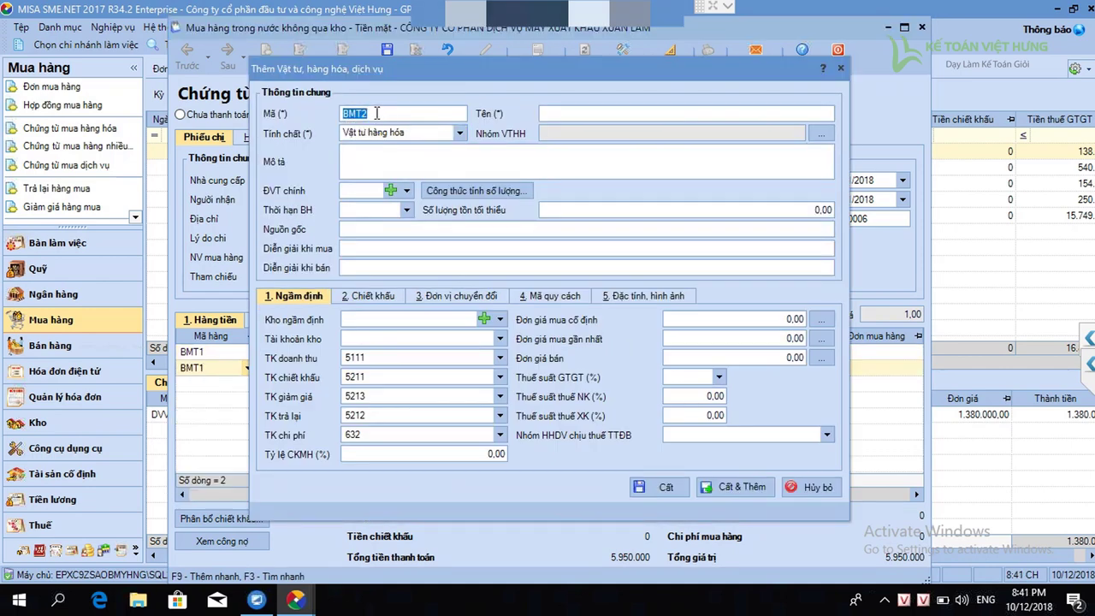
text(MC01Máy )
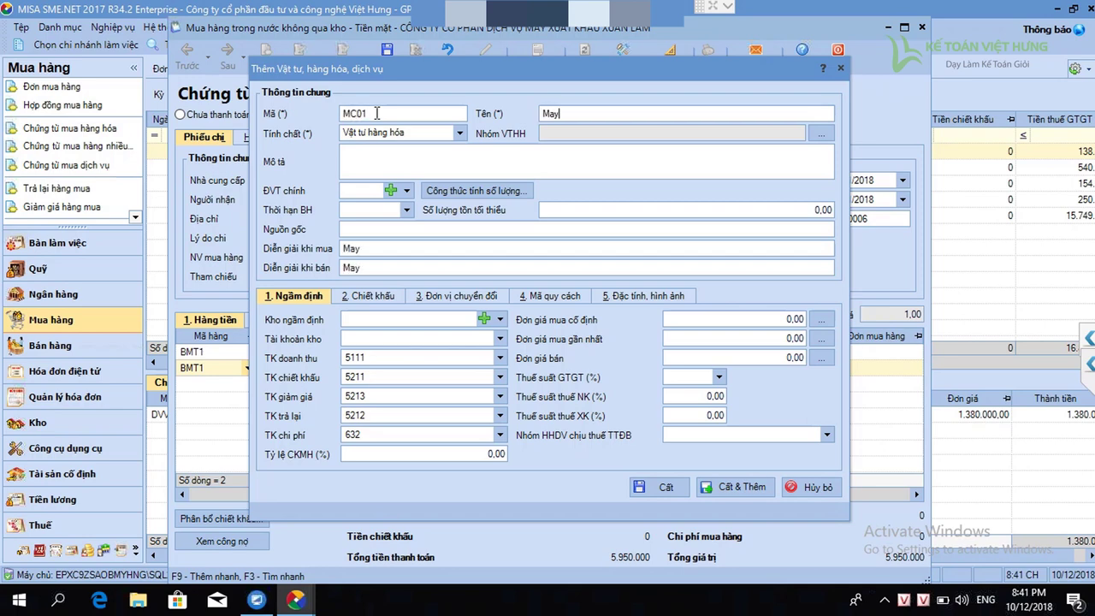
text(Scan01)
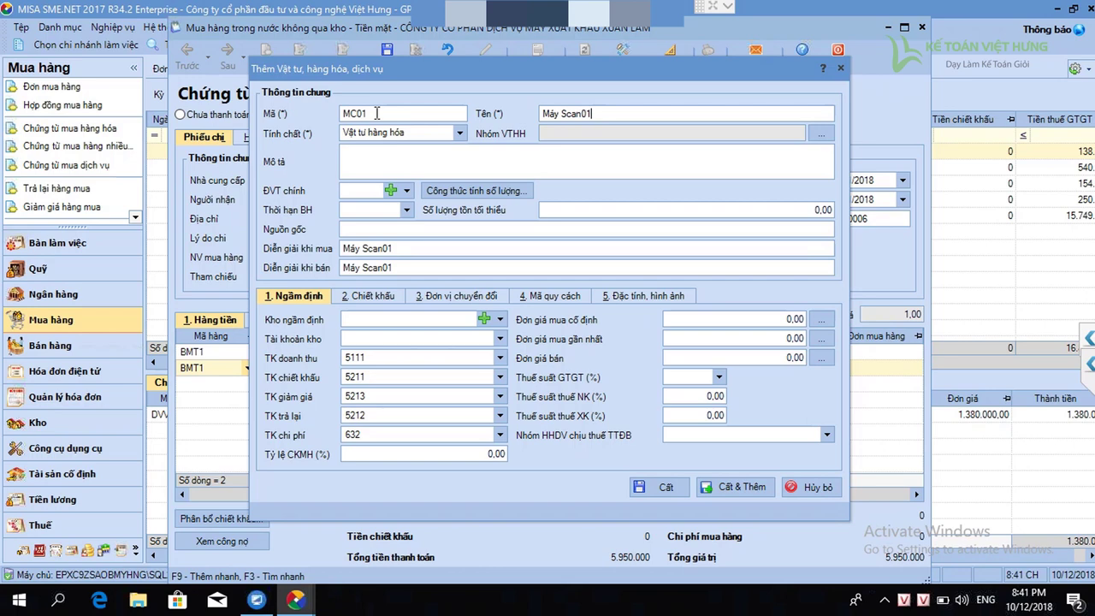
- Set the MC01 item's nature to "Chỉ là diễn giải" and save it to the second goods line
key(Tab)
key(alt+Down)
key(Down)
key(Down)
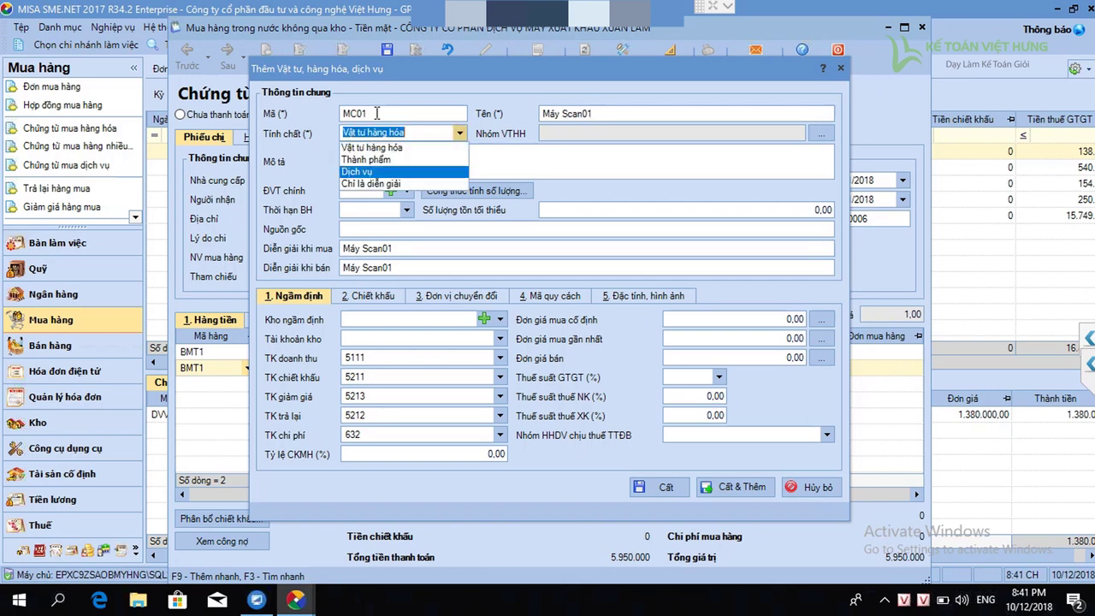
key(Down)
key(Return)
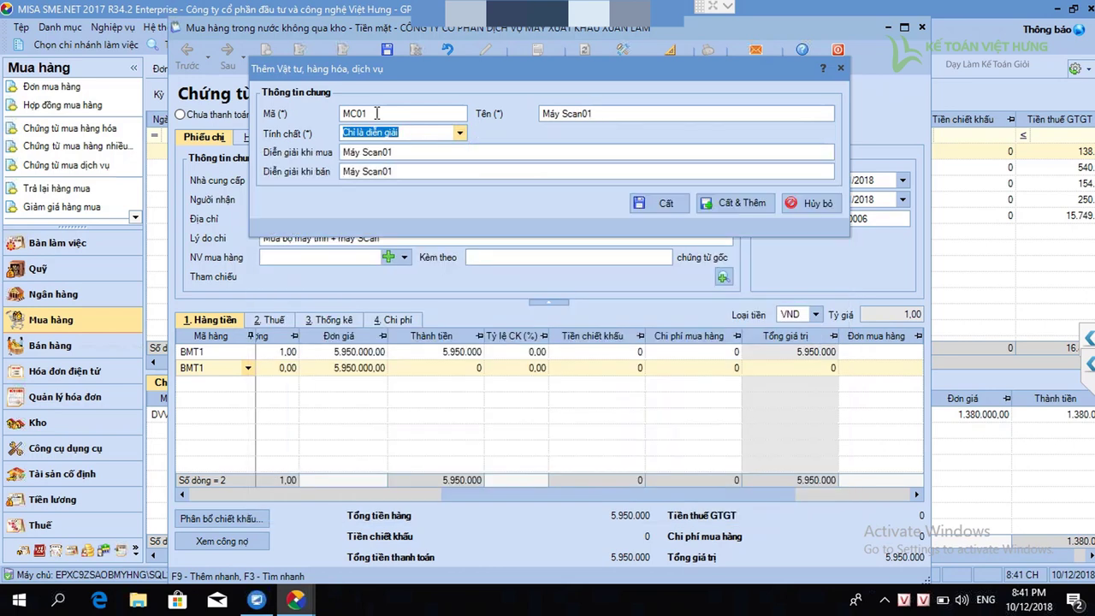
key(ctrl+s)
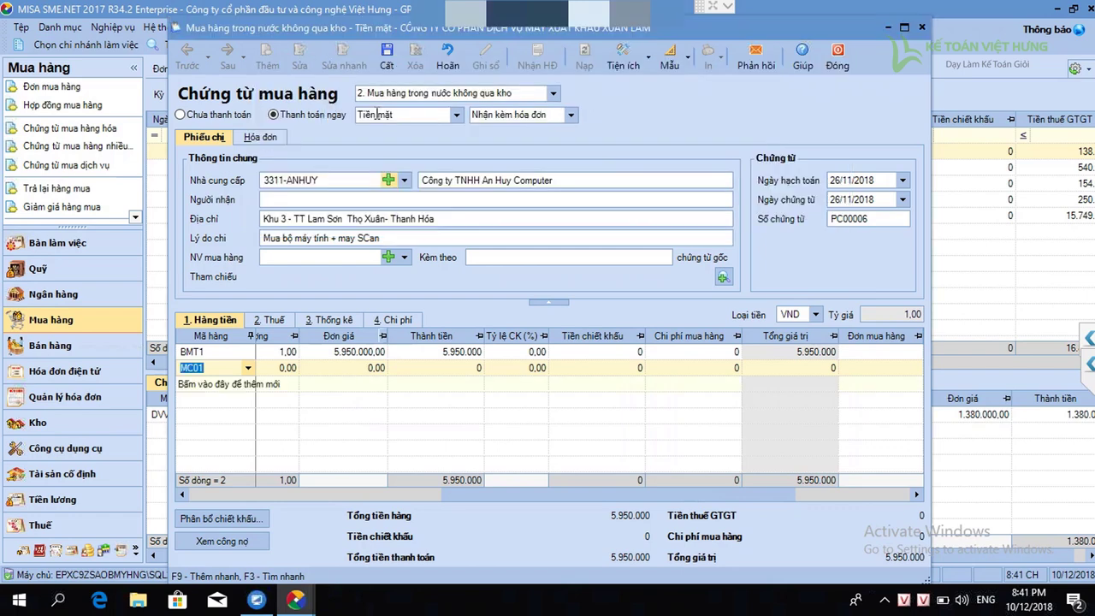
- Set the MC01 line's quantity to 1 and its unit price to 1.345.455
key(Tab)
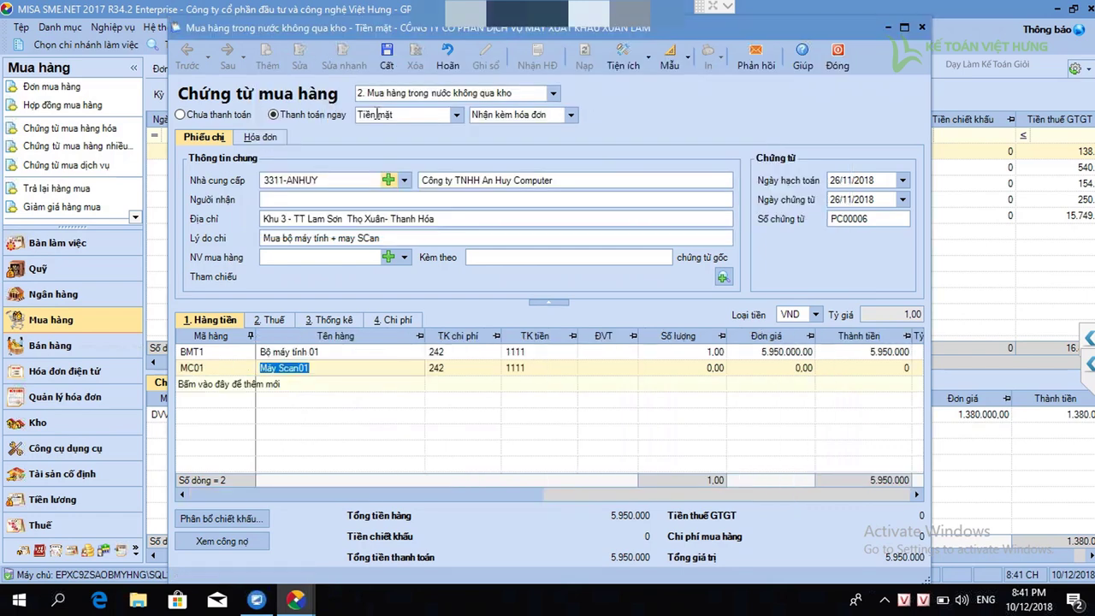
key(Tab)
key(Tab)
key(Tab)
key(Tab)
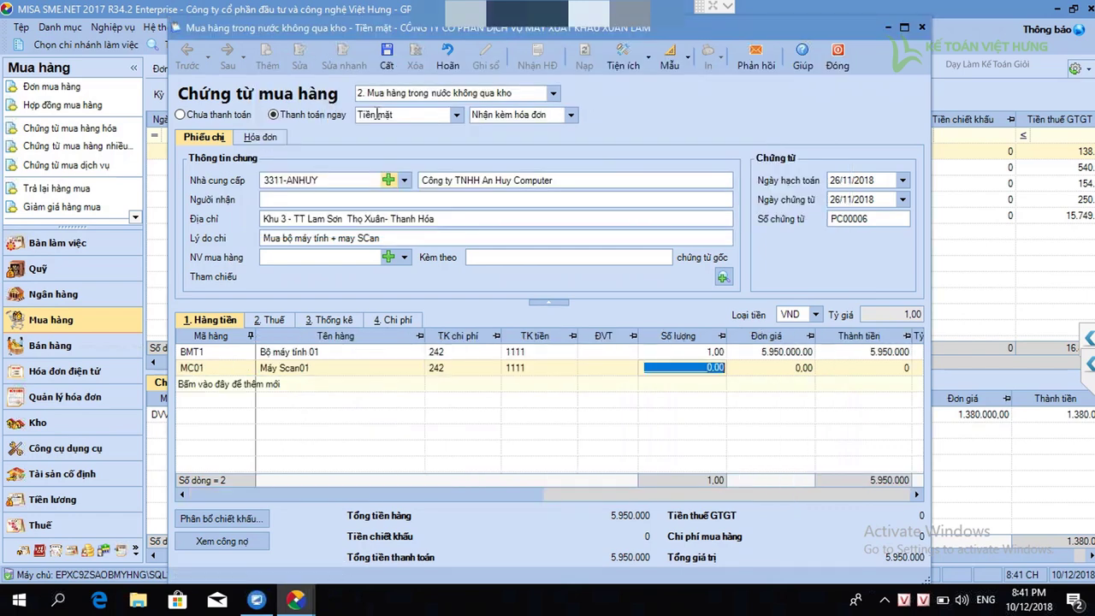
text(1)
key(Tab)
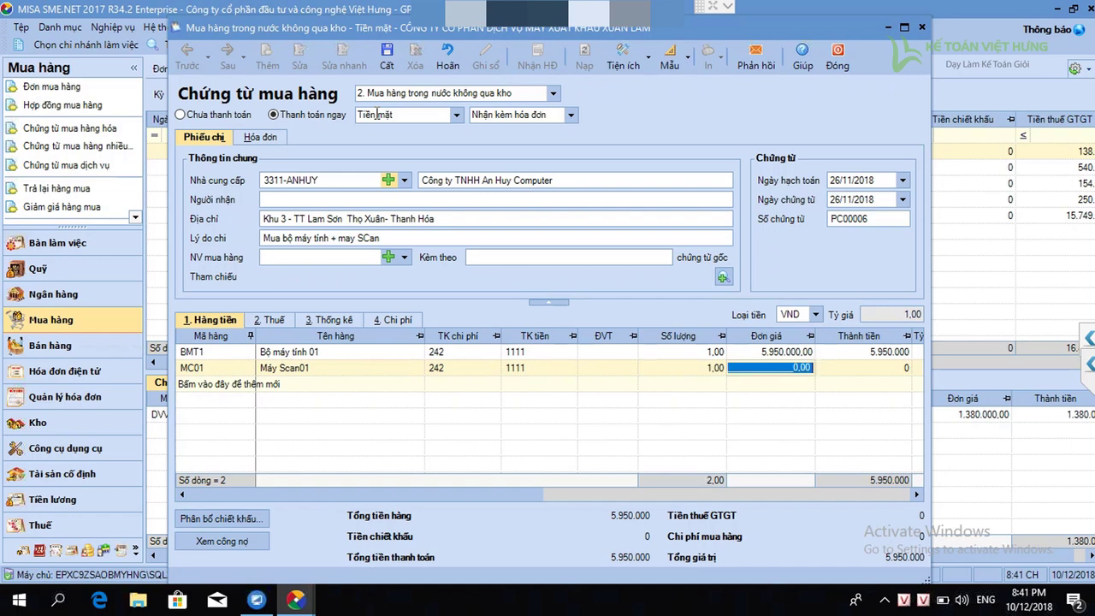
text(1)
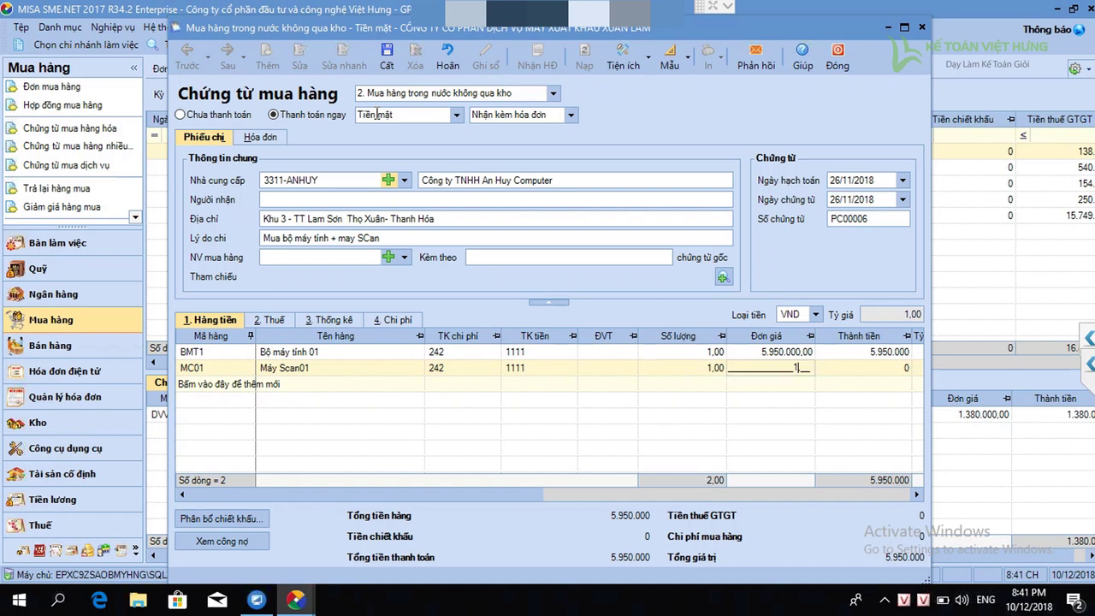
text(.345.455)
key(Tab)
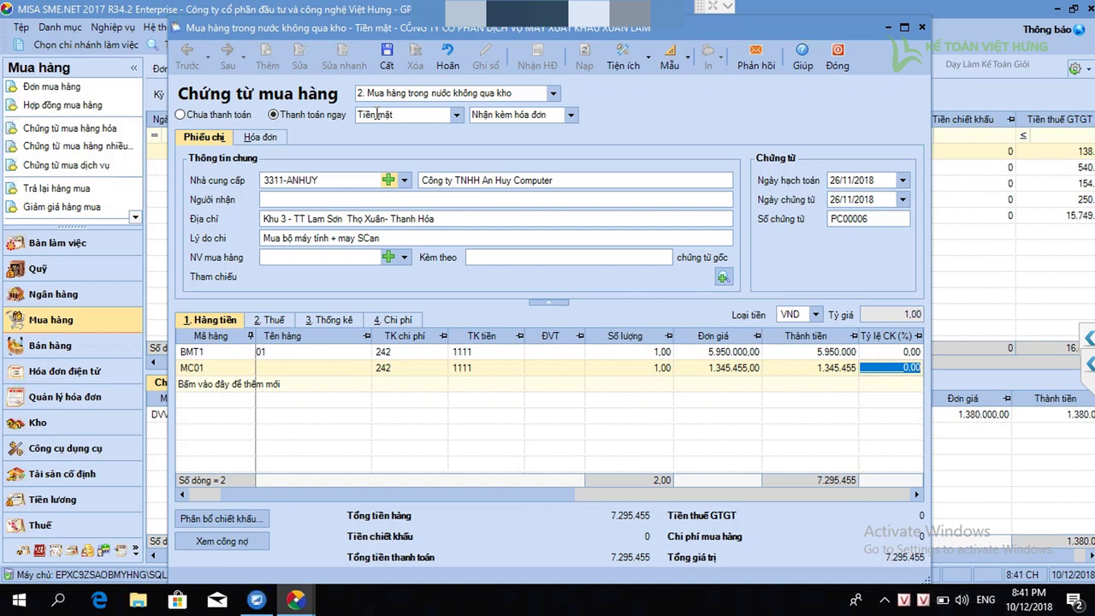
- Check the VAT rate on the invoice photo in Zalo and set the BMT1 line's VAT rate to 10% in the voucher
click(712, 6)
mouse_move(534, 600)
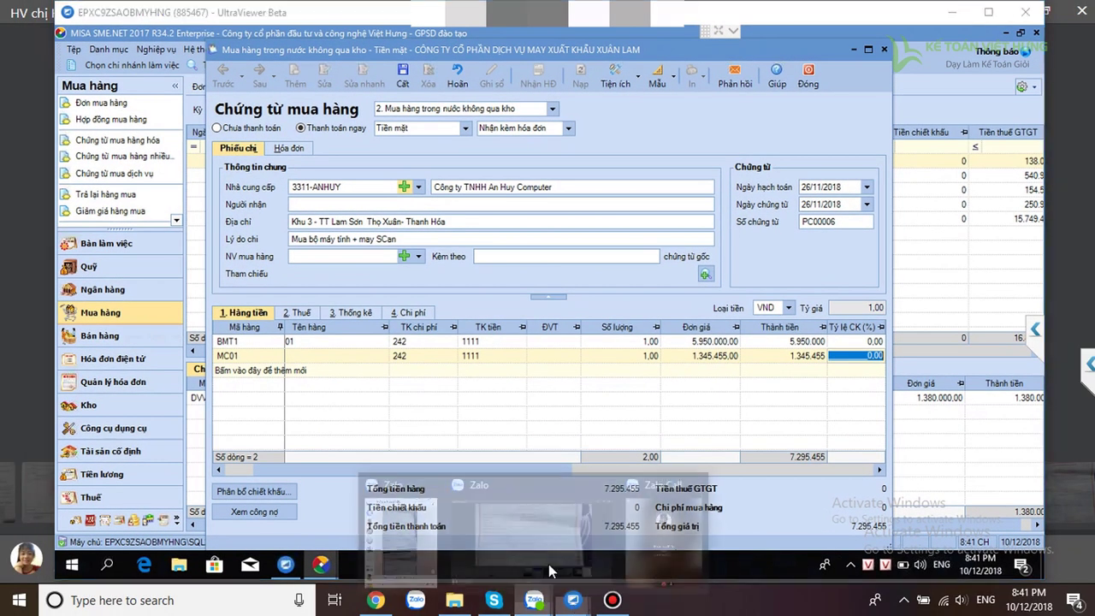
click(592, 484)
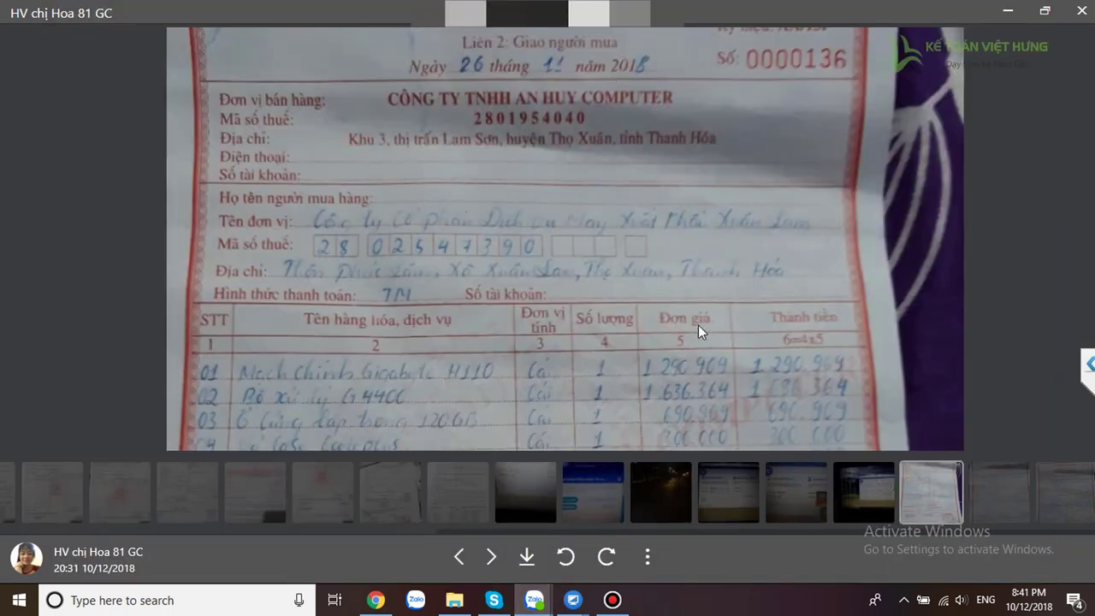
drag(699, 325, 696, 164)
drag(745, 396, 706, 146)
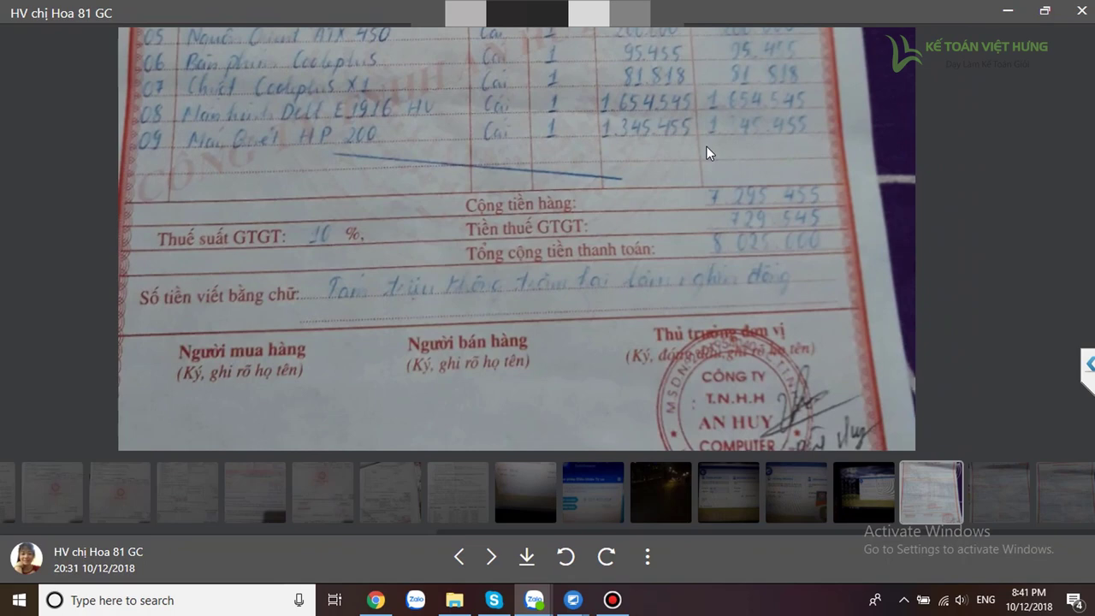
mouse_move(573, 600)
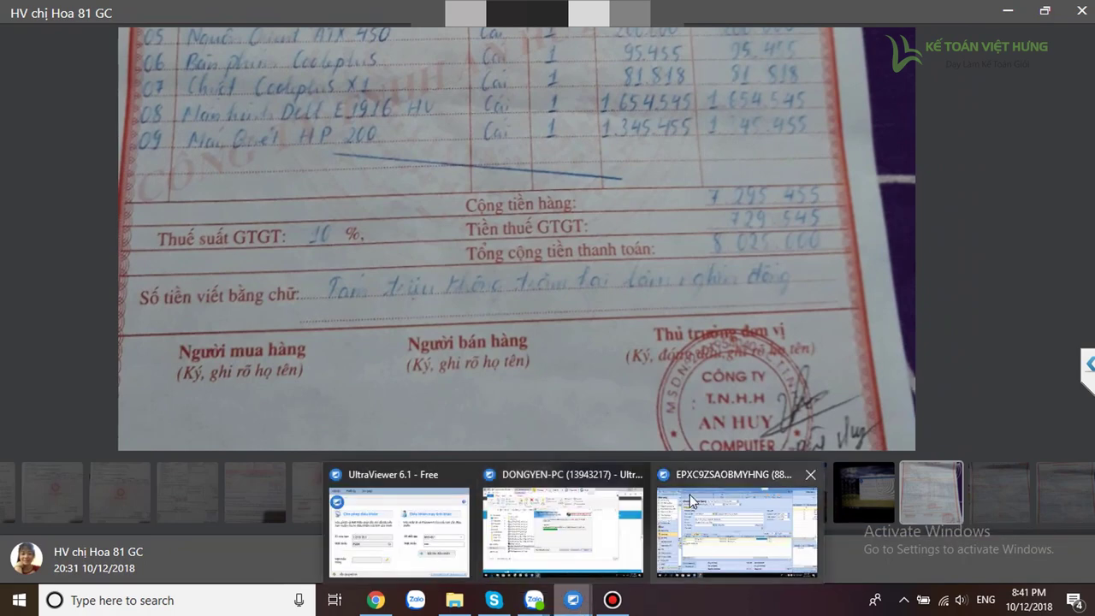
click(704, 500)
click(642, 342)
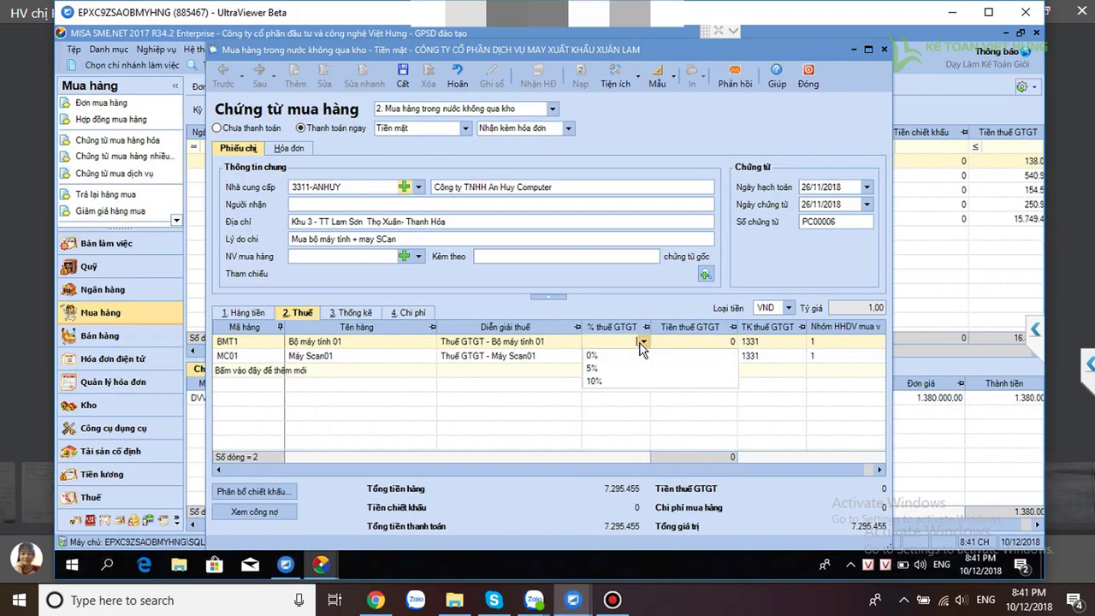
key(Down)
key(Down)
key(Return)
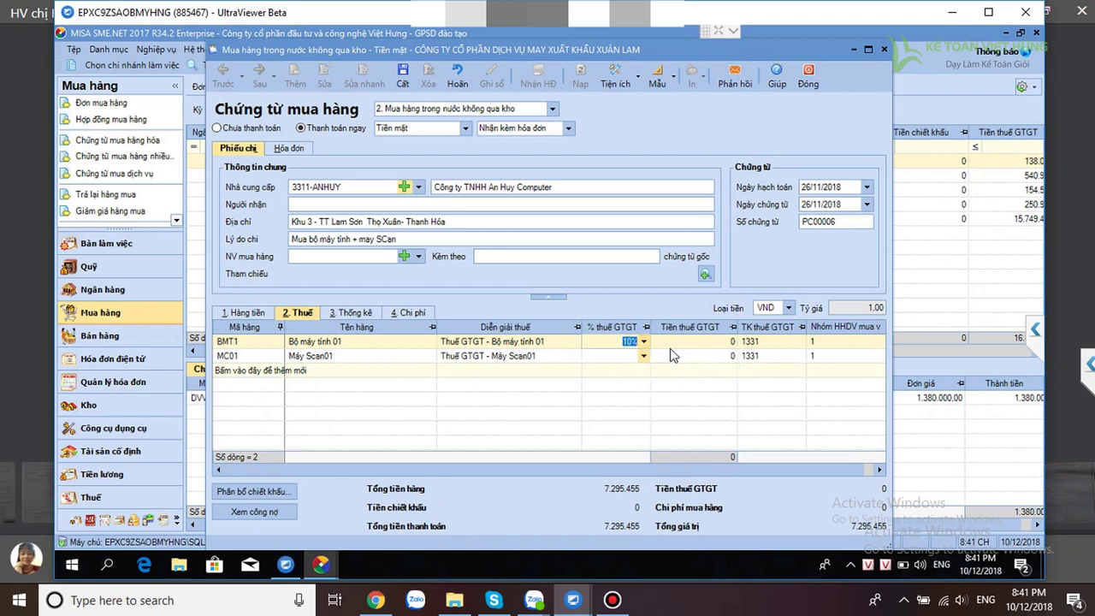
- Set the MC01 line's VAT rate to 10% and correct its VAT amount to 134.545
key(Down)
key(Down)
key(Down)
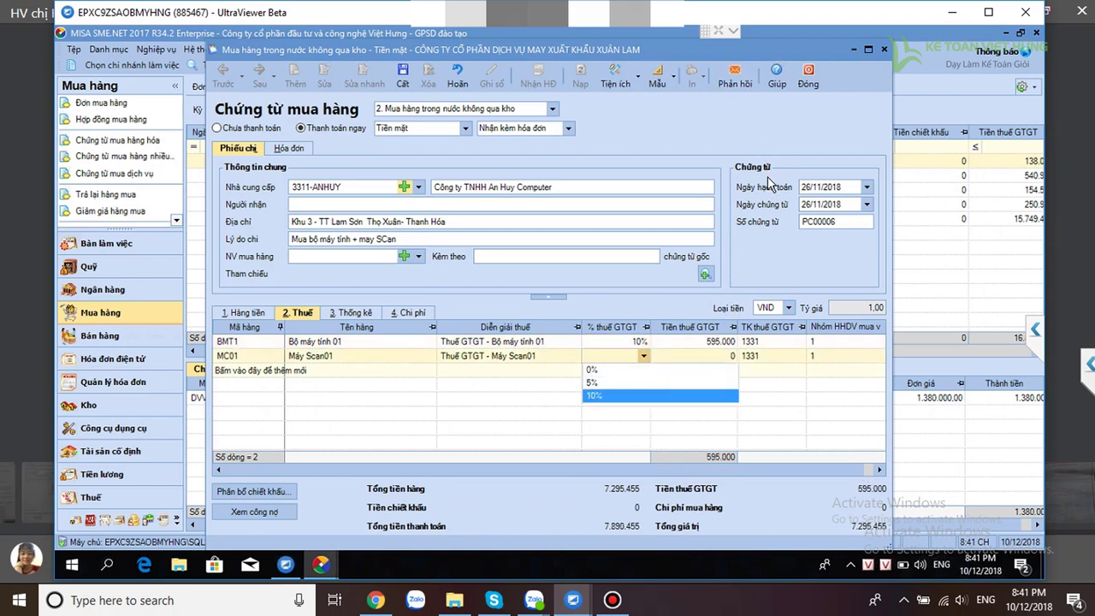
key(Return)
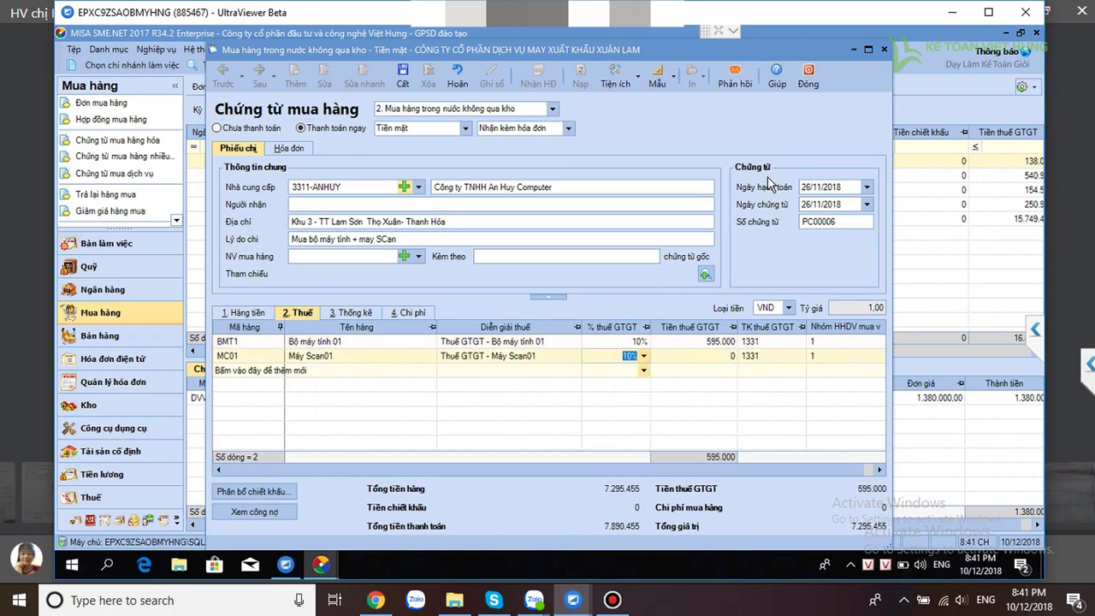
key(Tab)
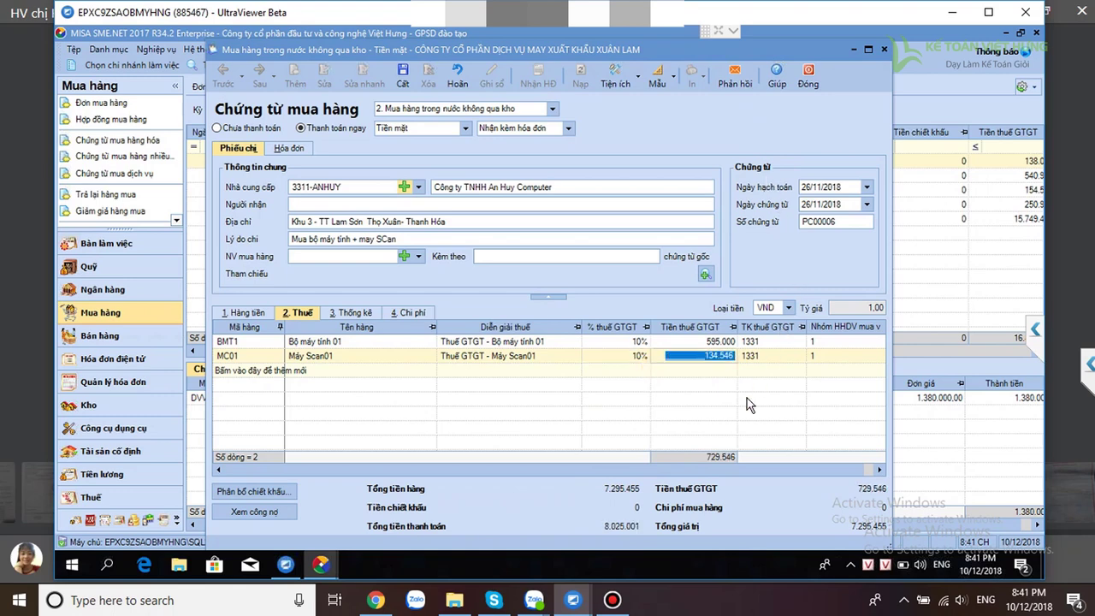
click(729, 356)
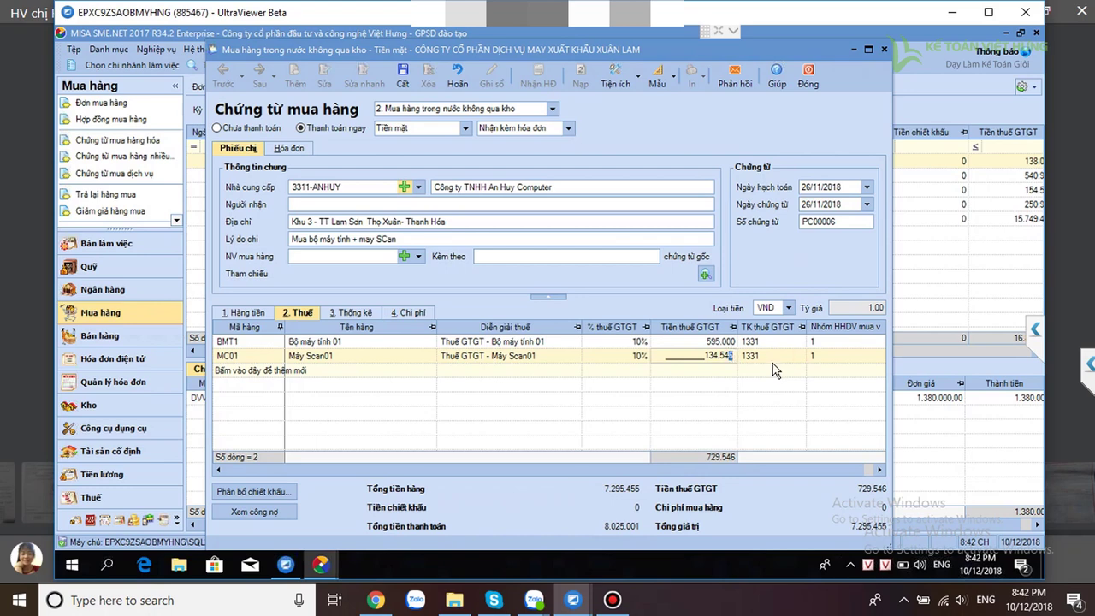
text(5)
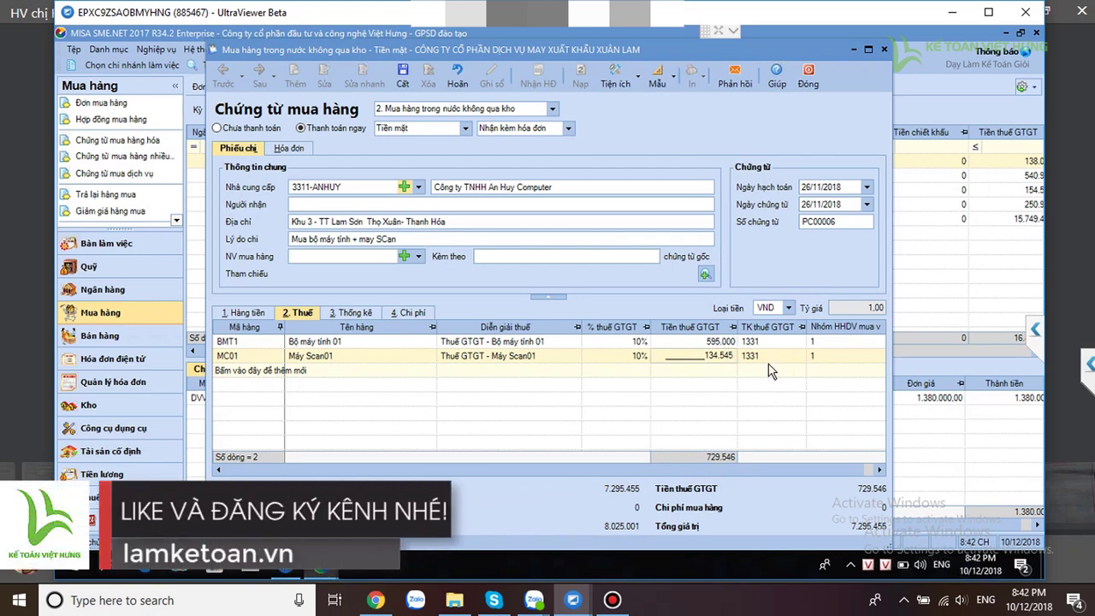
key(Tab)
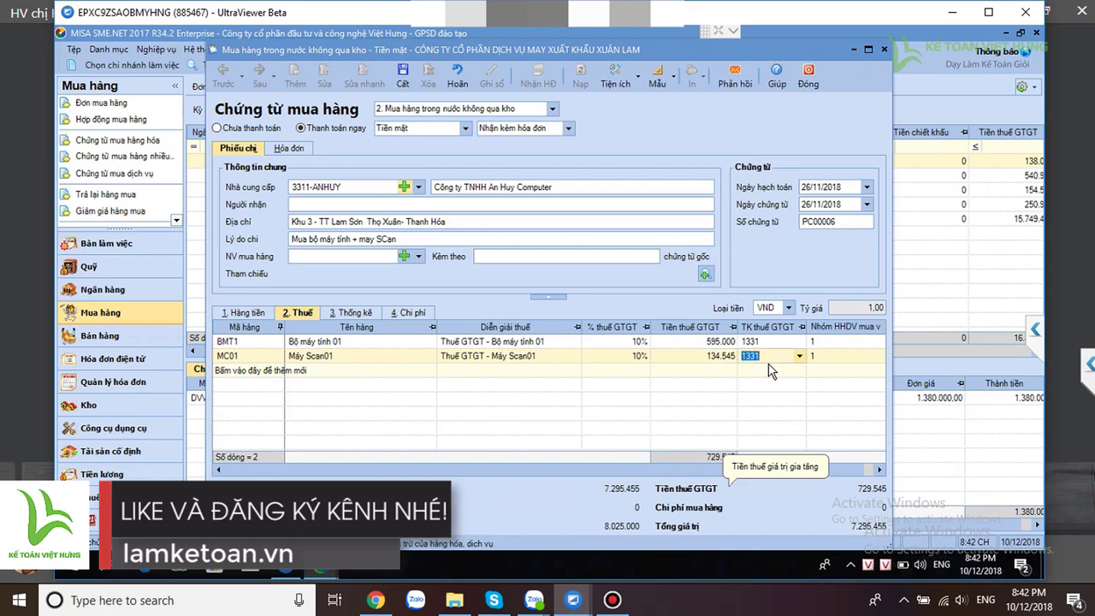
- Recheck the invoice photo in Zalo and enter invoice number 0000136 in the voucher's invoice details
mouse_move(534, 599)
click(591, 495)
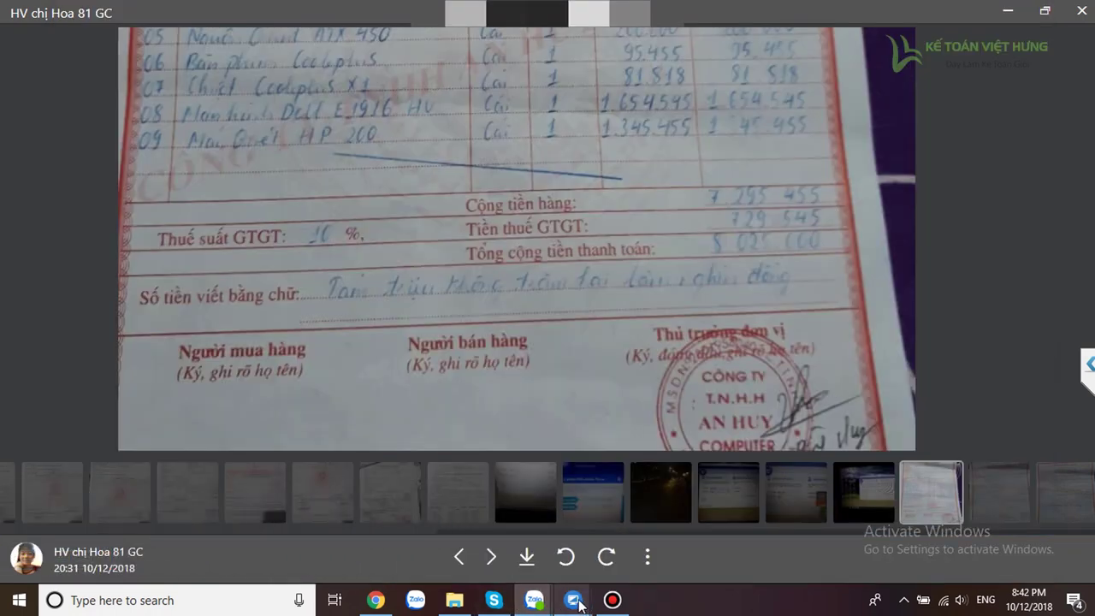
mouse_move(573, 600)
click(710, 511)
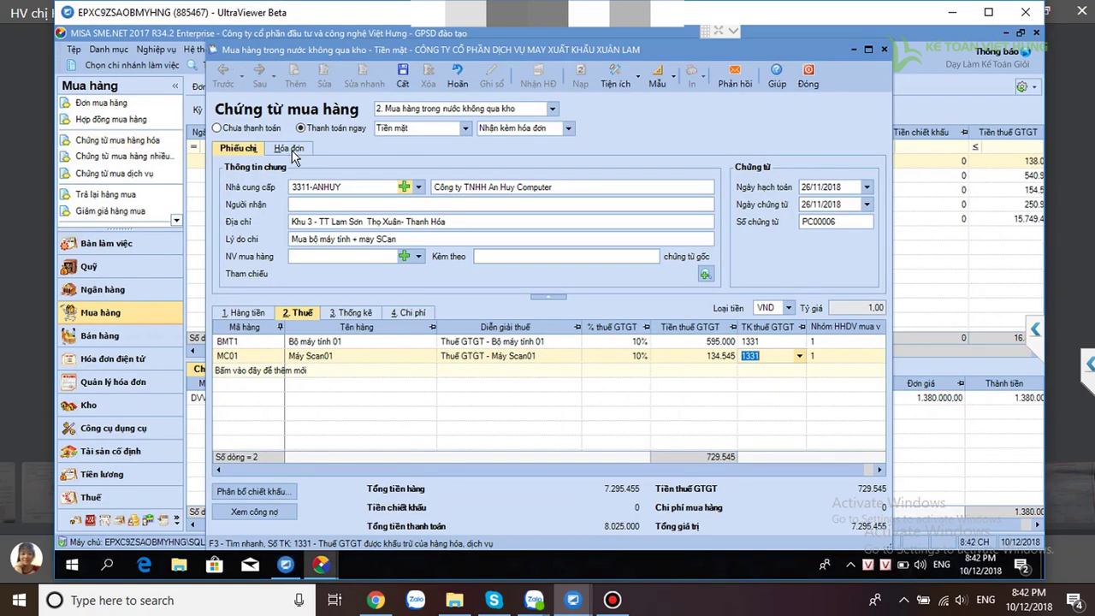
click(719, 35)
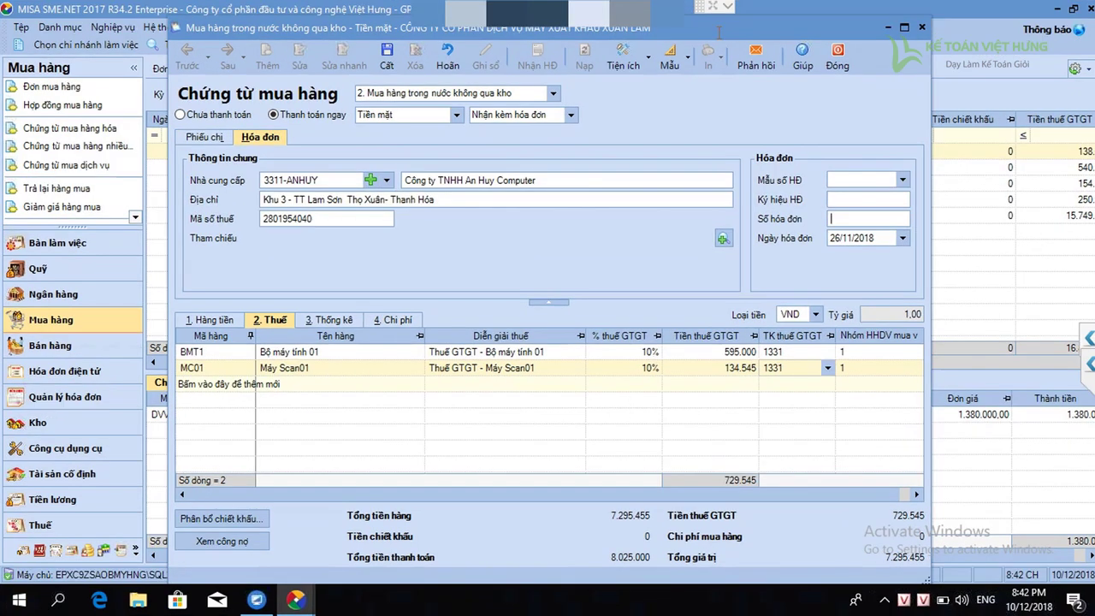
text(0000136)
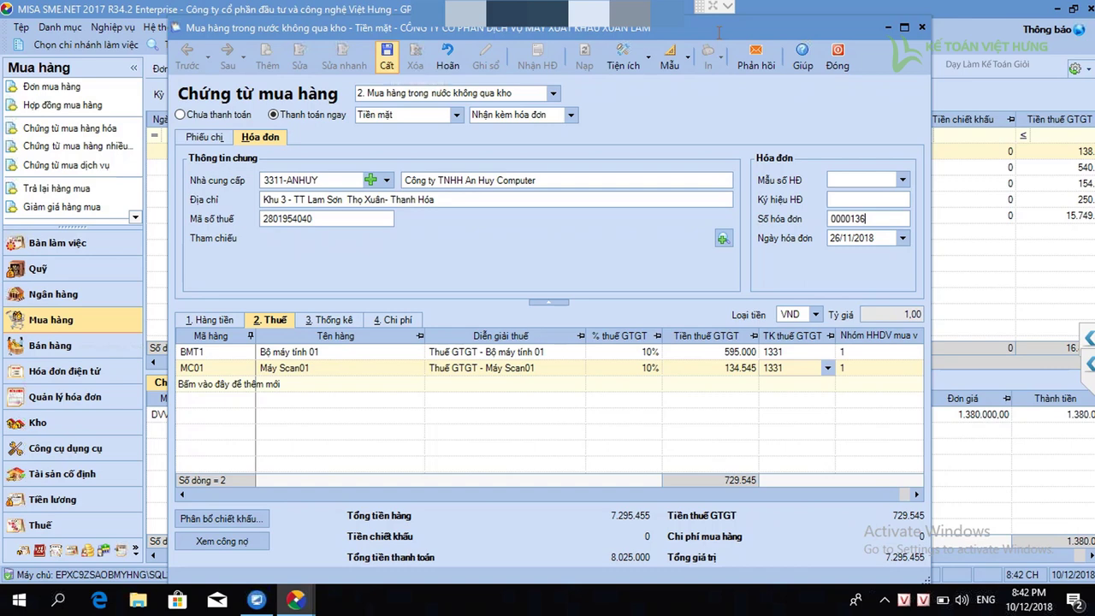
- Save the purchase voucher and close it
key(ctrl+s)
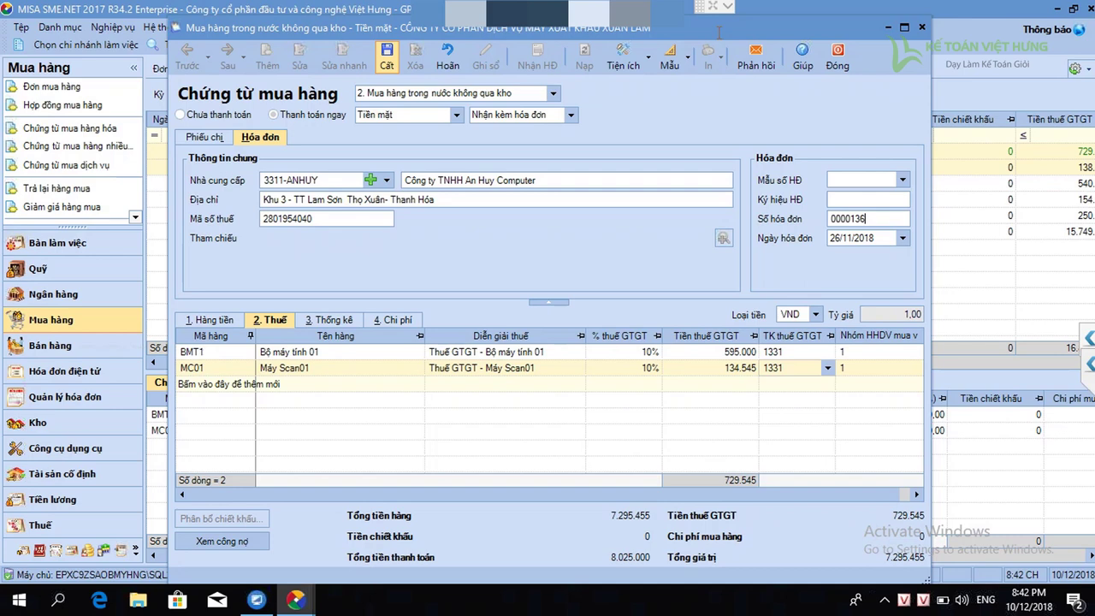
key(ctrl+s)
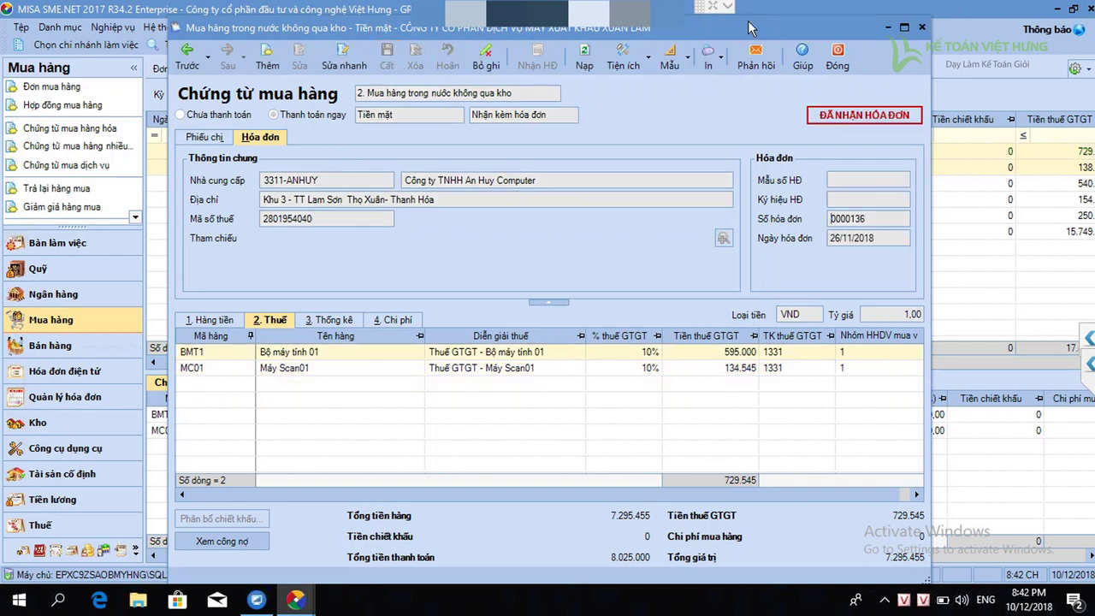
click(838, 57)
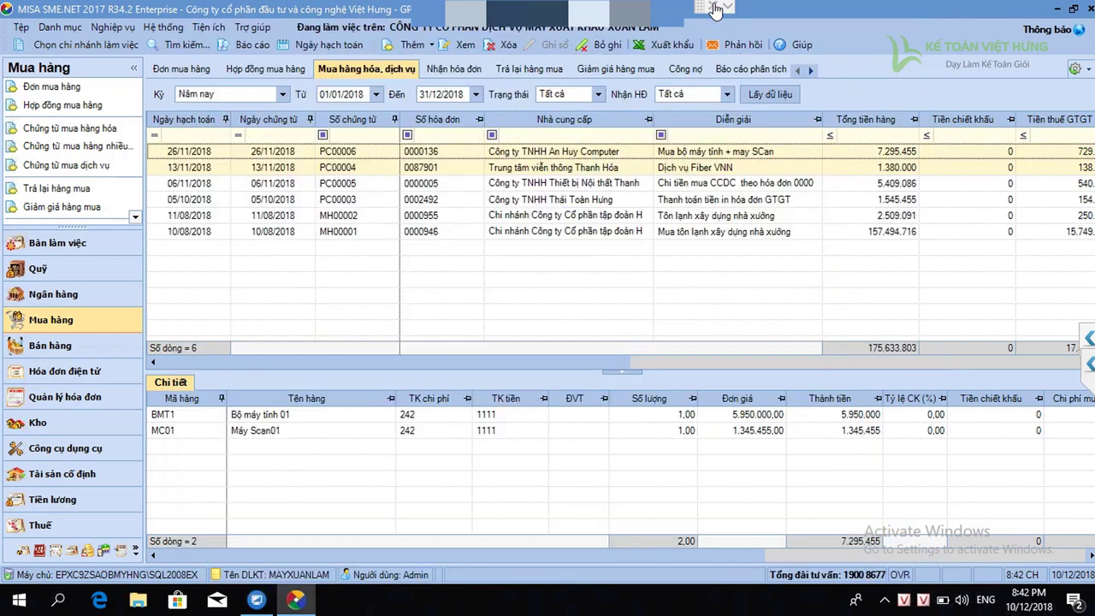
- Start a batch tool increase (Ghi tăng CCDC hàng loạt), open its stock-issue/purchase voucher selection and set the type to Mua hàng không qua kho
click(65, 448)
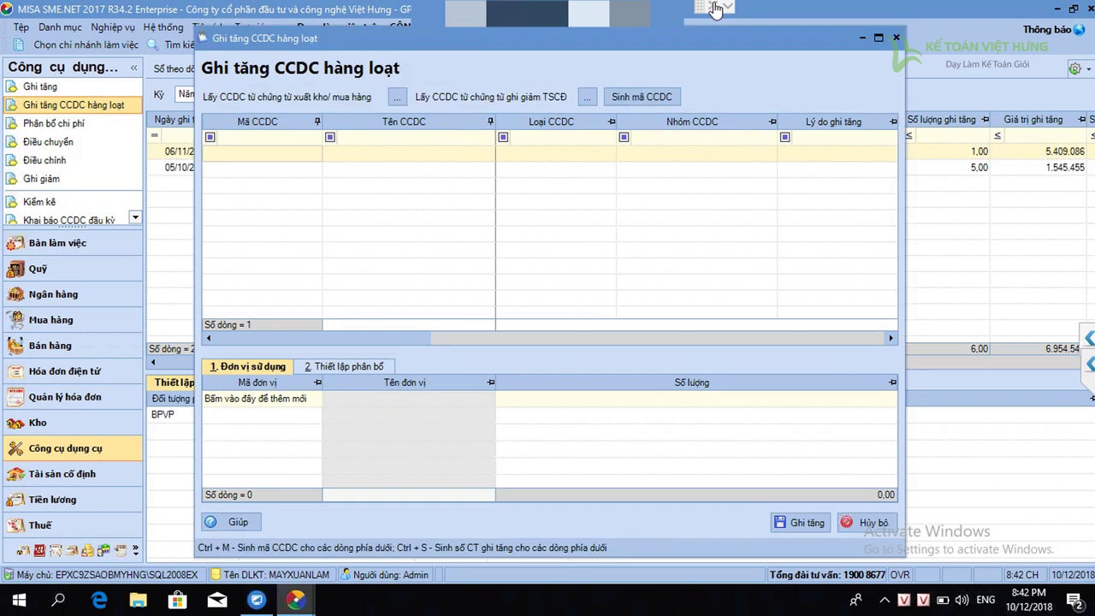
click(396, 100)
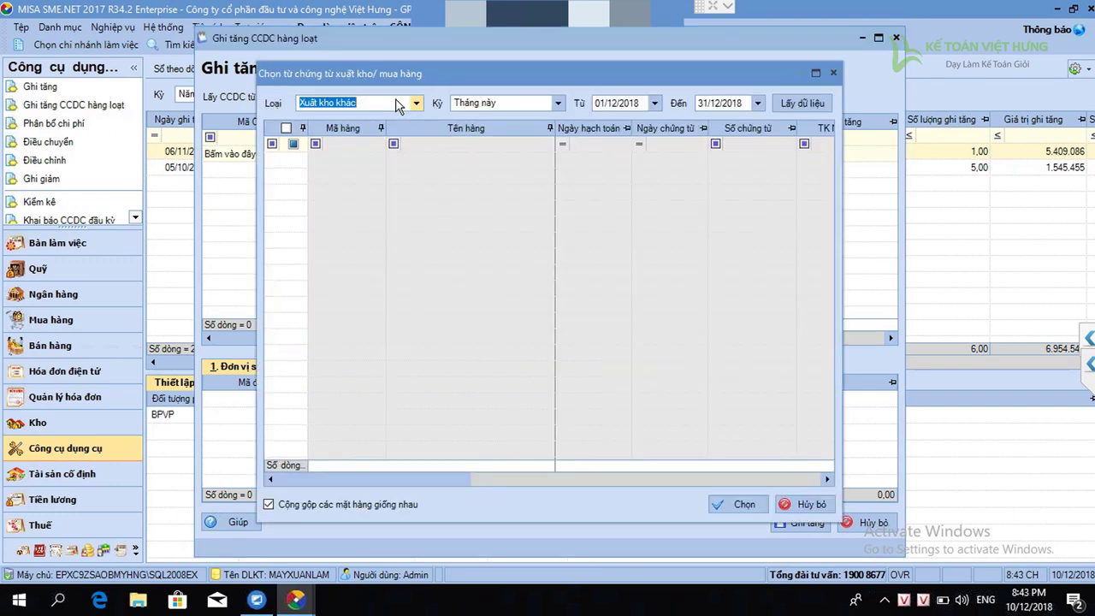
click(417, 103)
click(386, 116)
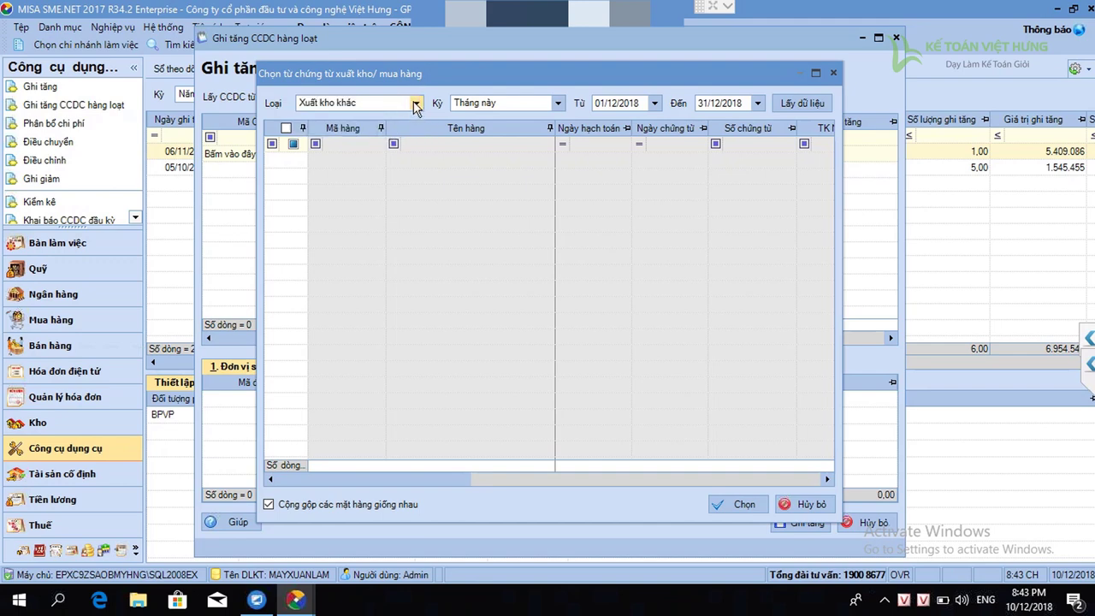
click(417, 104)
click(405, 128)
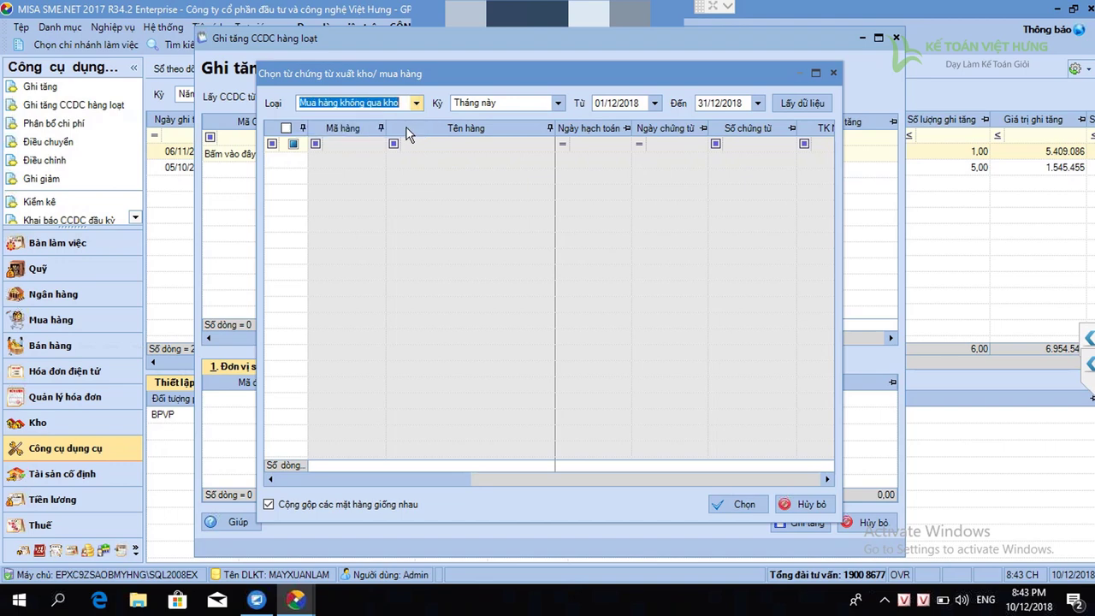
- Open the period choices (Kỳ) in the voucher selection and look through the available periods
click(559, 103)
scroll(558, 104, down, 3)
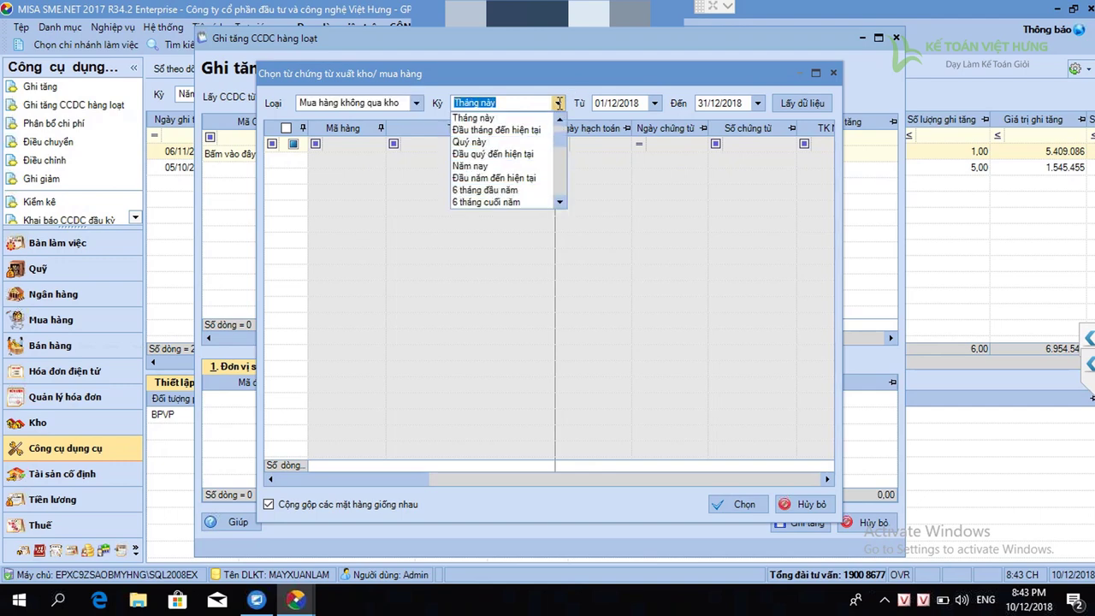
scroll(559, 104, down, 3)
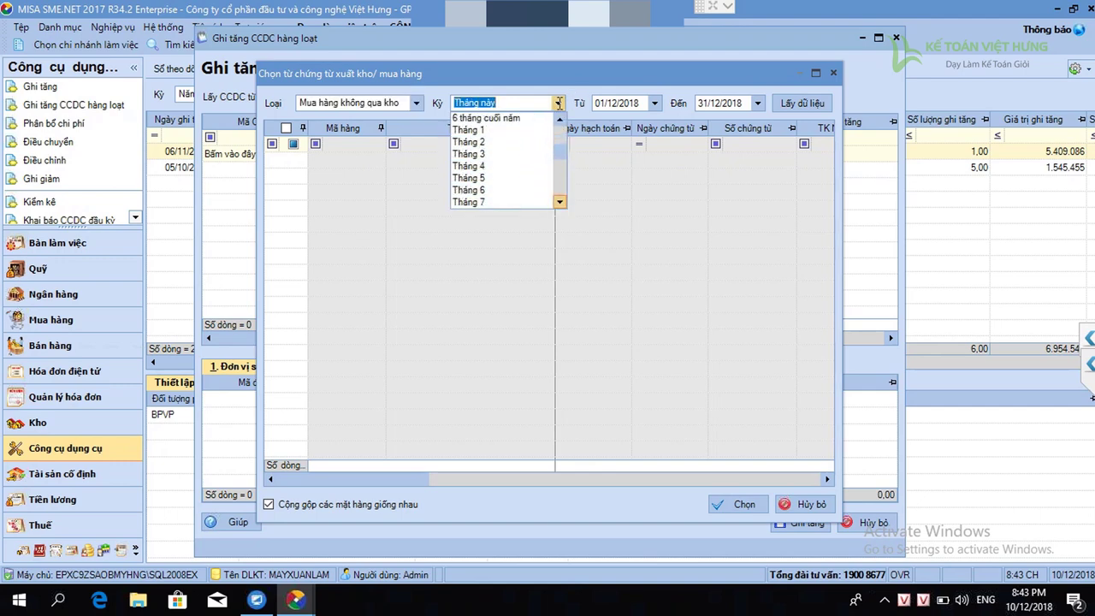
scroll(559, 104, up, 5)
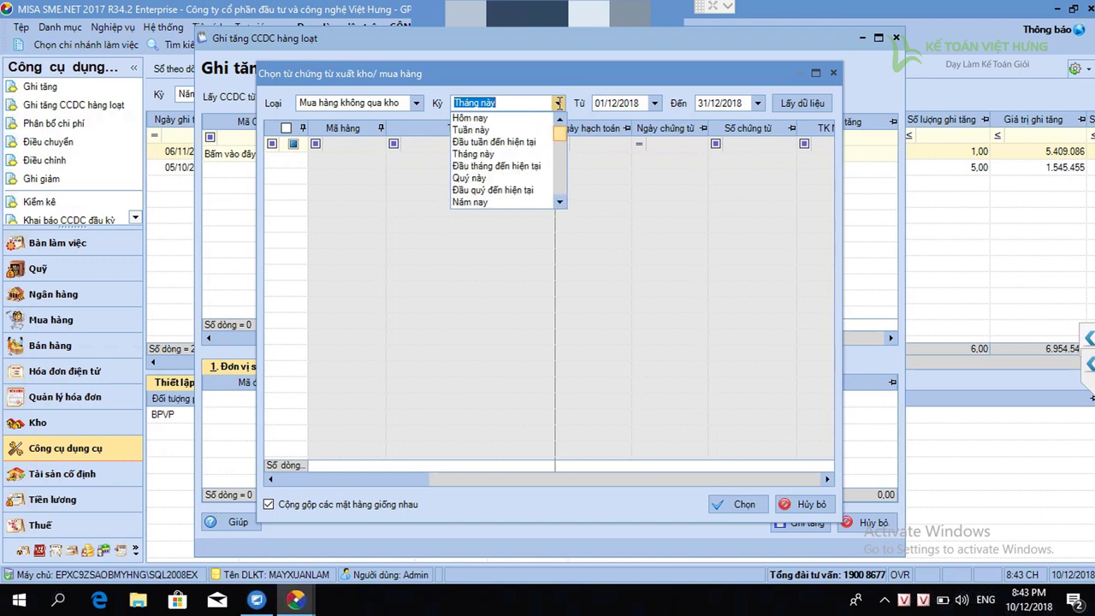